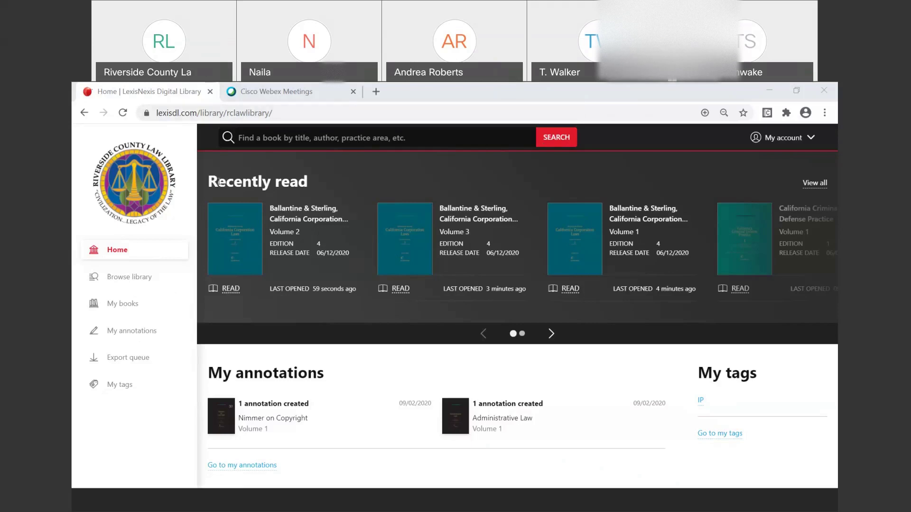
Browse the library's title collections, from Frequently Used Titles through California Practice to Recently Added
click(139, 280)
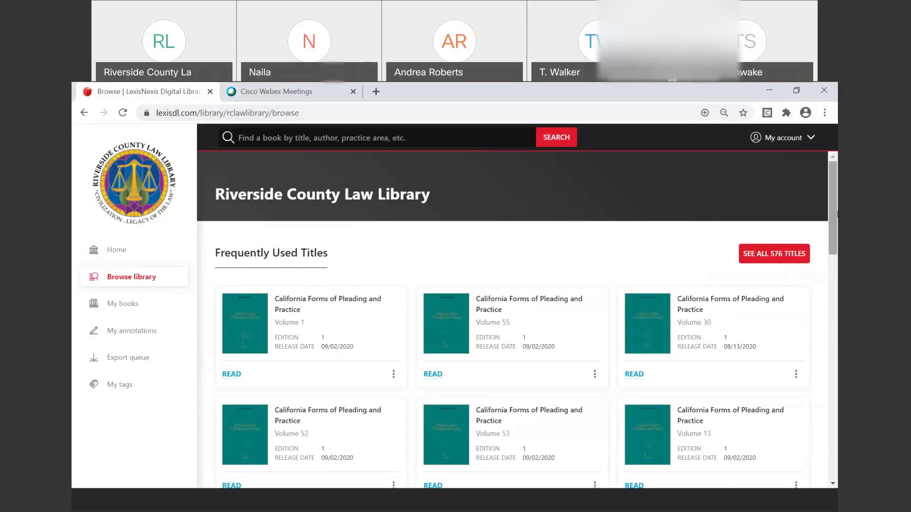
drag(835, 215, 808, 312)
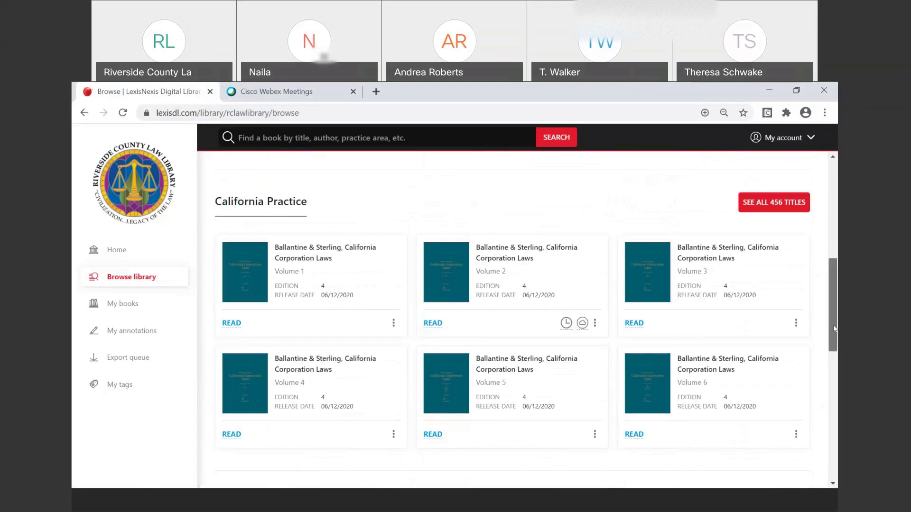
drag(834, 328, 836, 404)
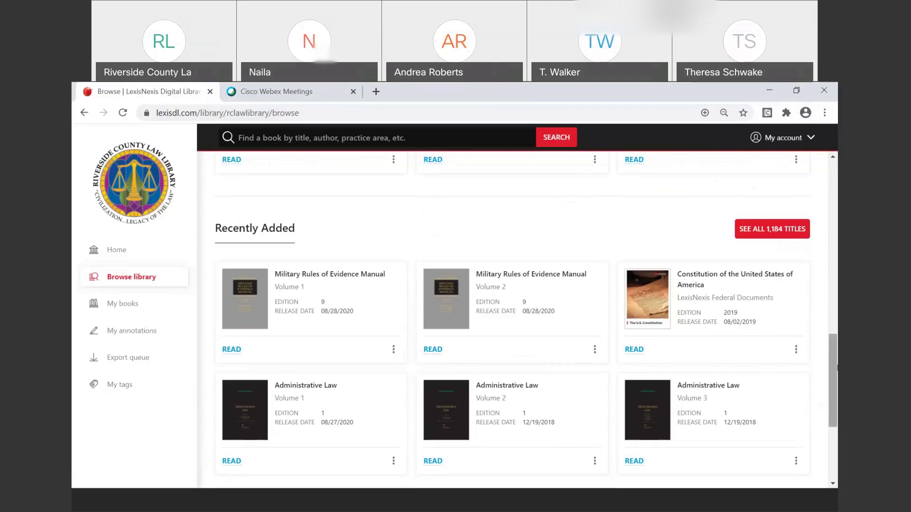
click(832, 380)
drag(832, 379, 832, 199)
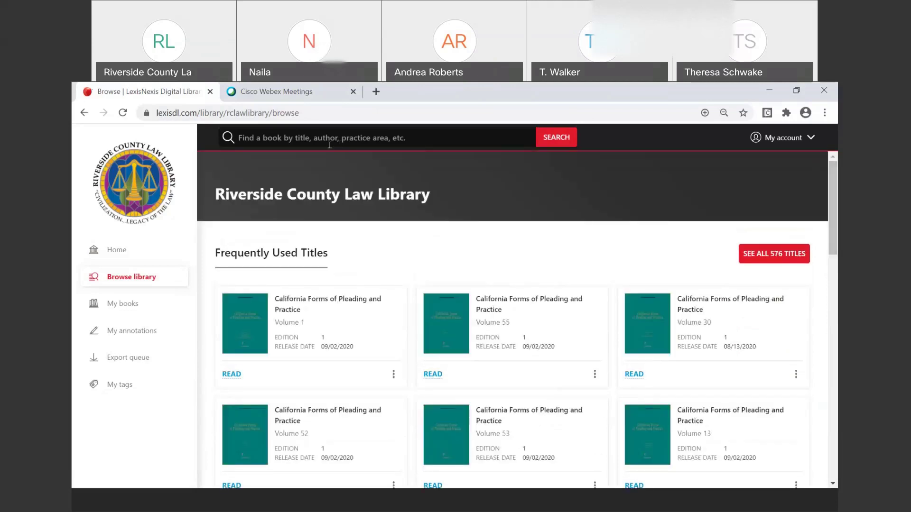
Search the library catalog for "Discovery"
click(284, 139)
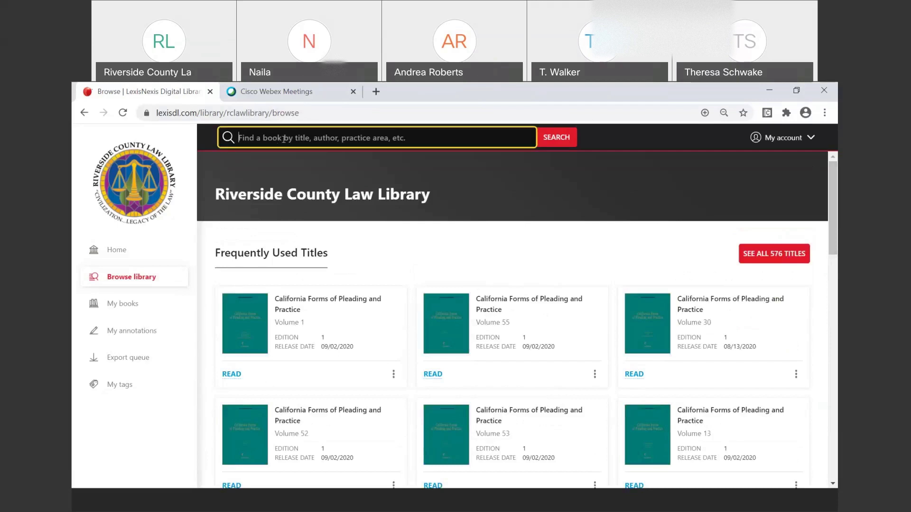
text(Di)
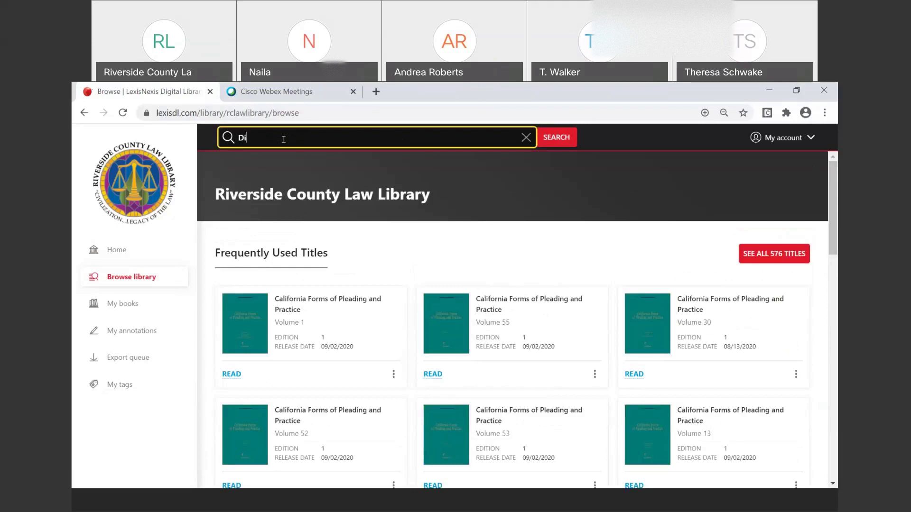
text(scovery)
key(Return)
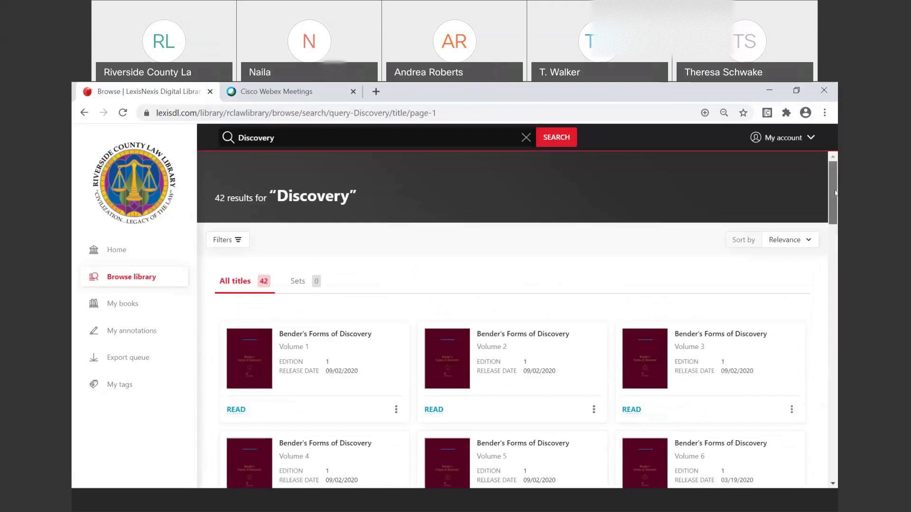
Open the title details of Bender's Forms of Discovery, Volume 1, from the search results
drag(836, 192, 831, 212)
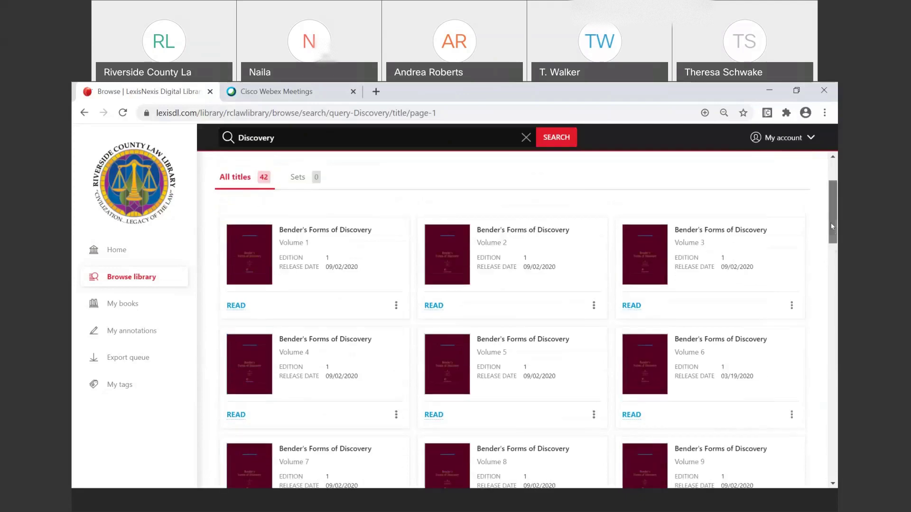
scroll(834, 233, down, 1)
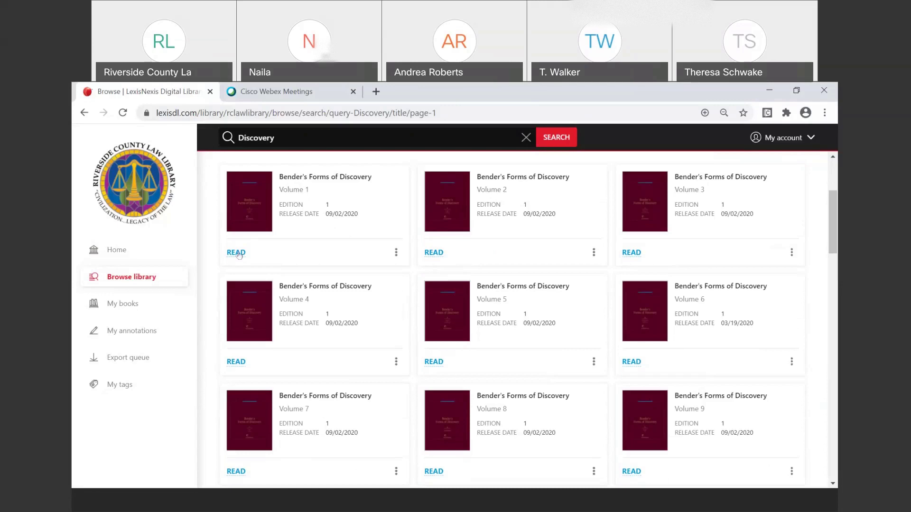
click(310, 181)
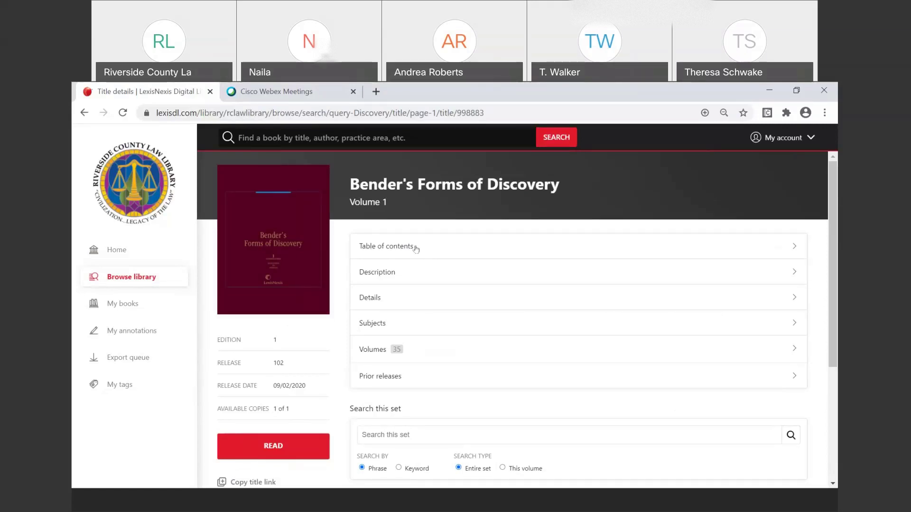
Review the fully expanded table of contents of Bender's Forms of Discovery, Volume 1, and close that section
click(397, 252)
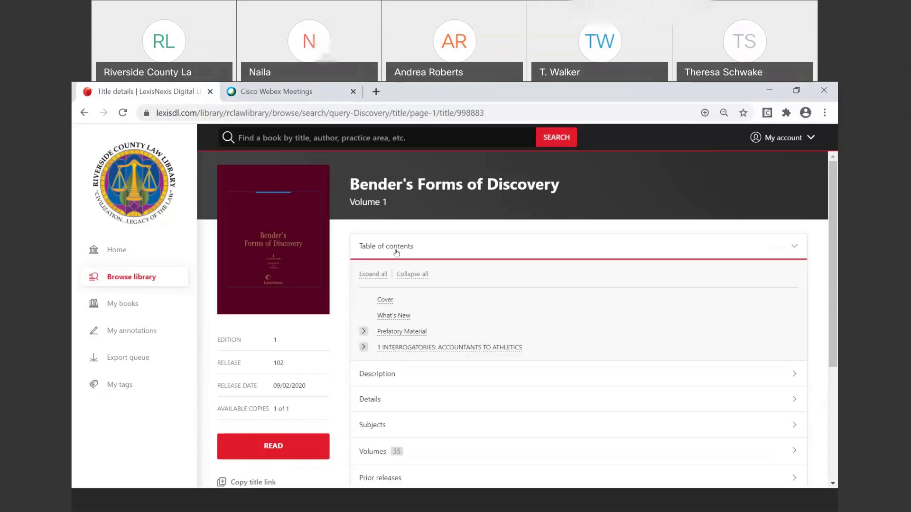
click(368, 275)
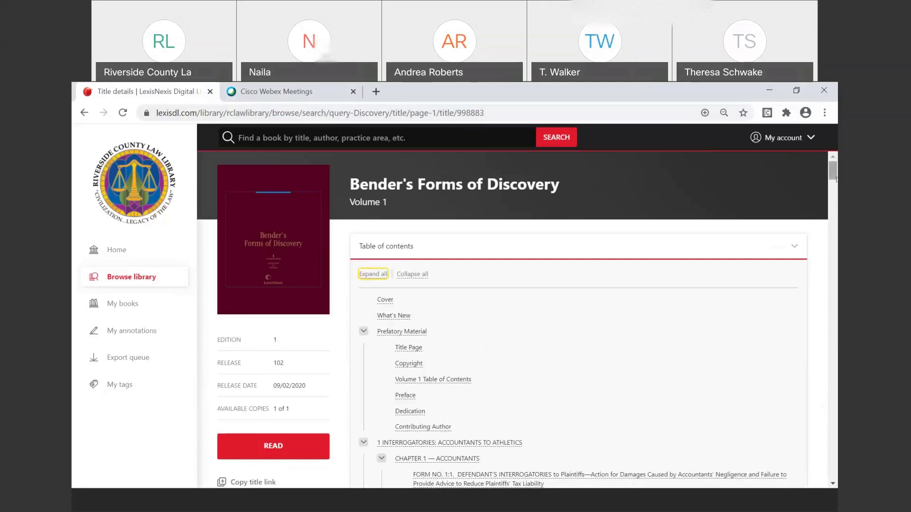
scroll(834, 179, down, 2)
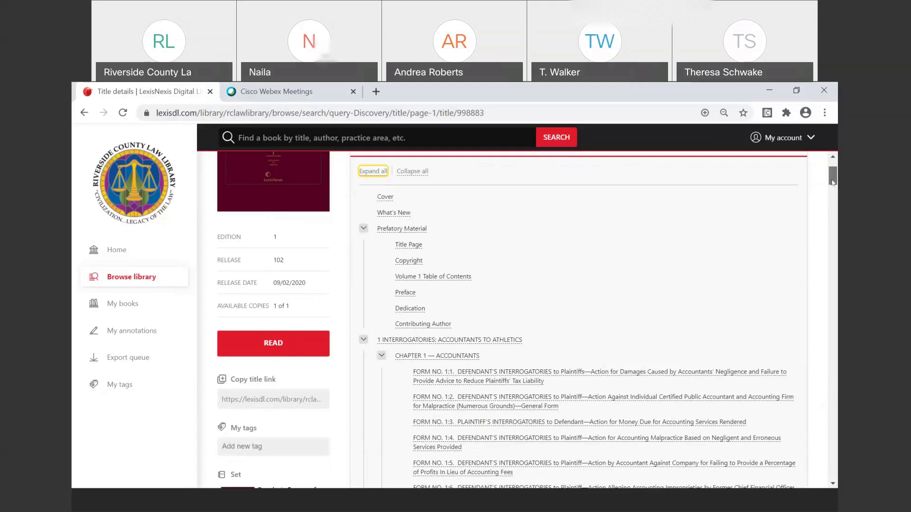
drag(832, 183, 832, 177)
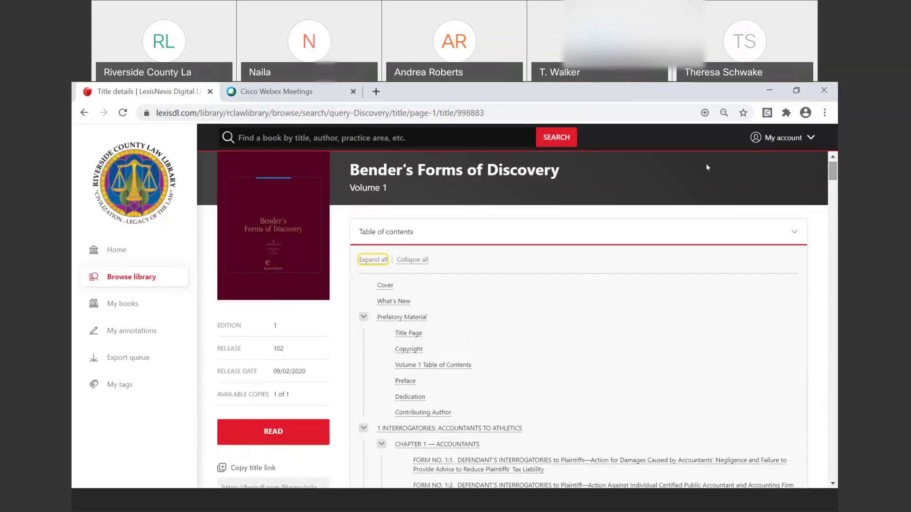
click(396, 240)
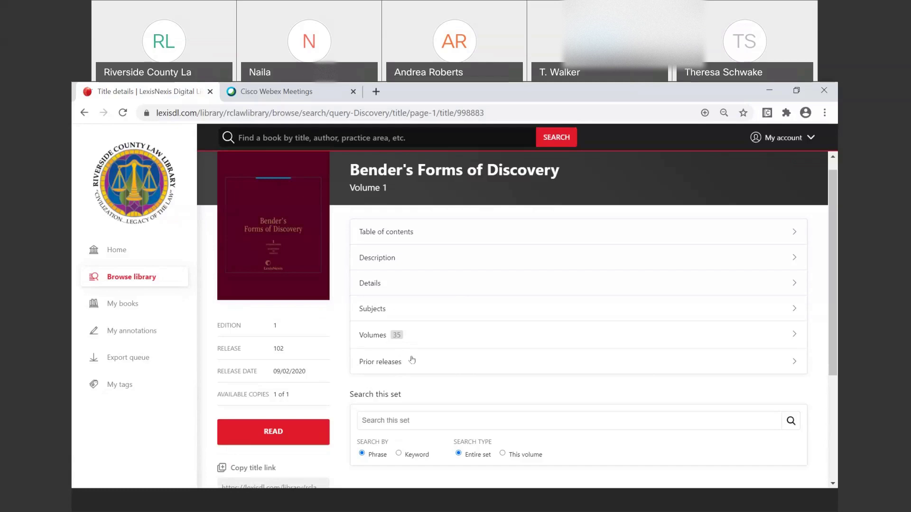
Review the list of prior releases for this volume and close that section
click(381, 362)
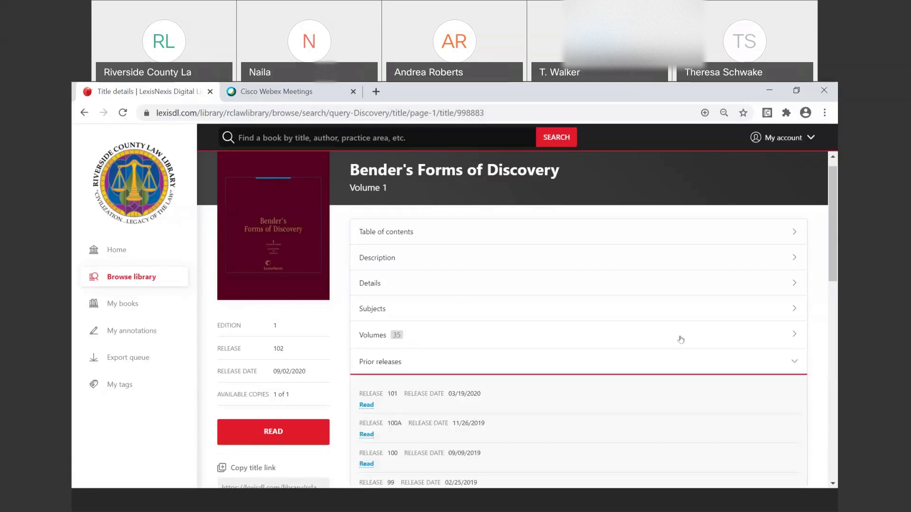
drag(834, 234, 831, 280)
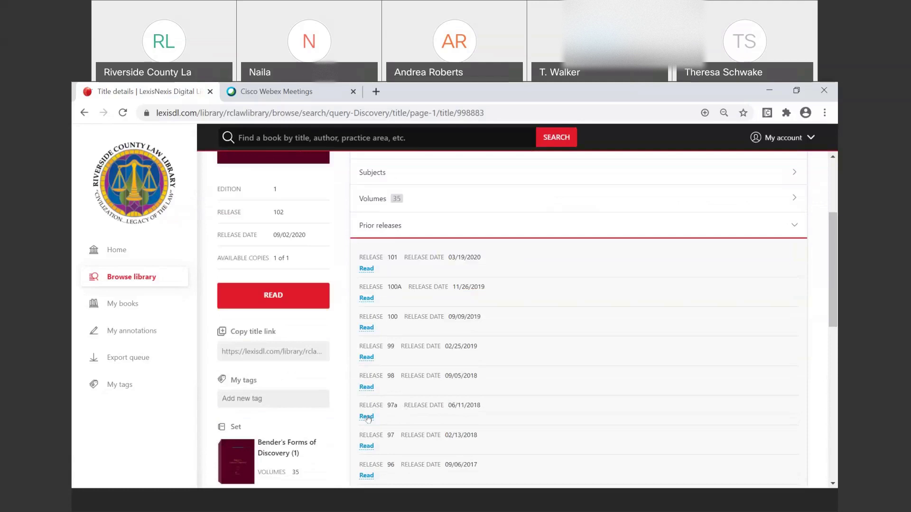
click(408, 227)
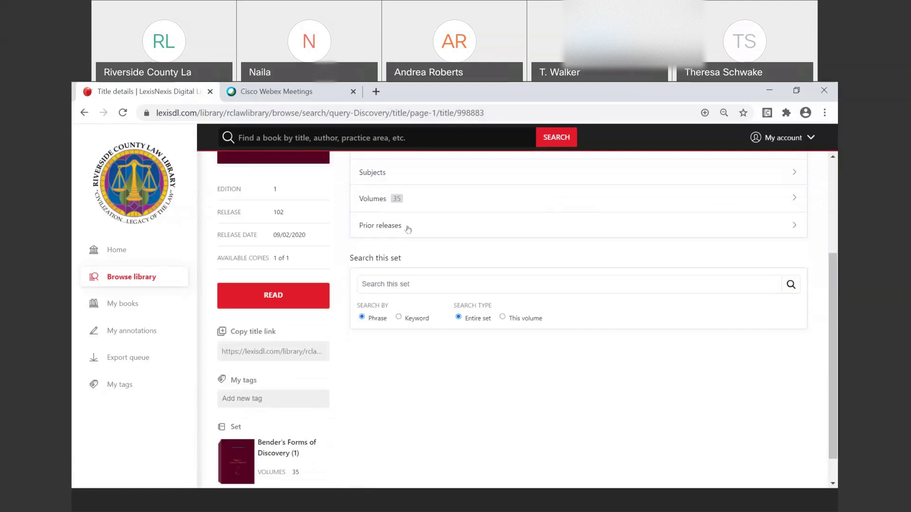
Create a new tag named "Discovery" for Bender's Forms of Discovery, Volume 1
drag(834, 286, 834, 307)
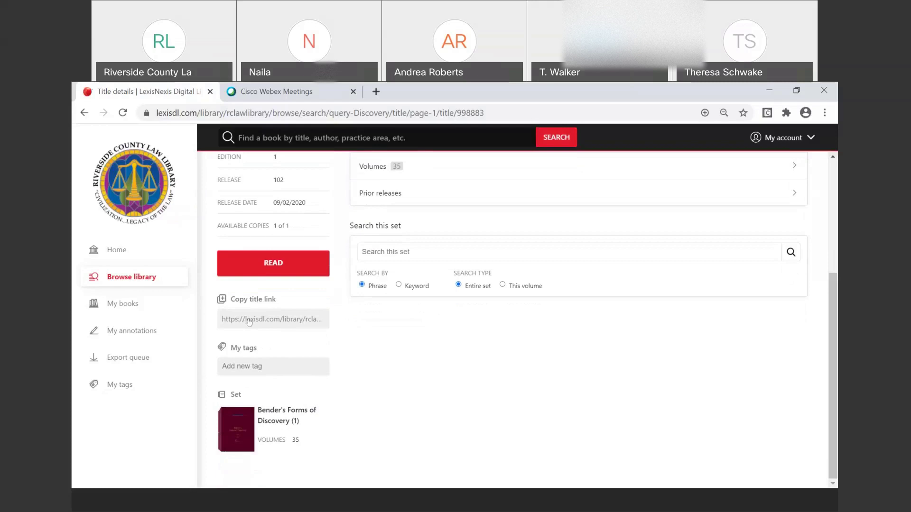
click(272, 371)
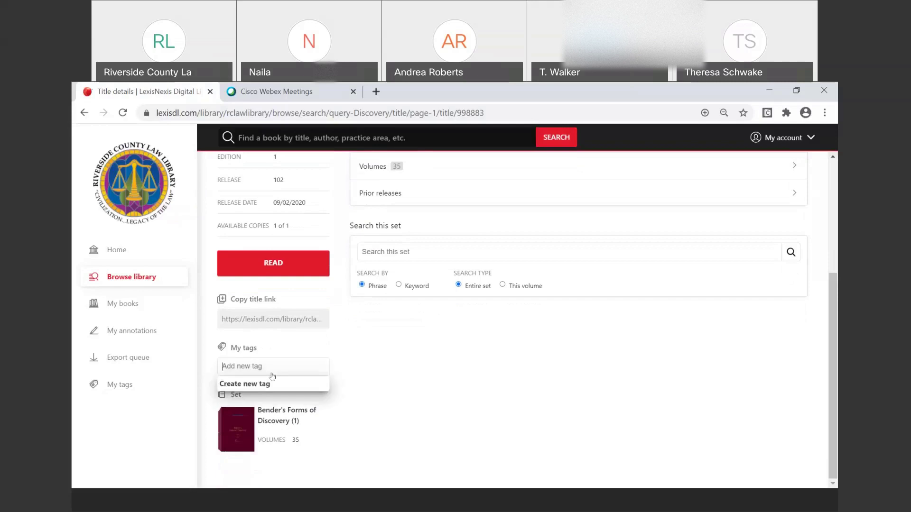
text(Discovery)
click(261, 385)
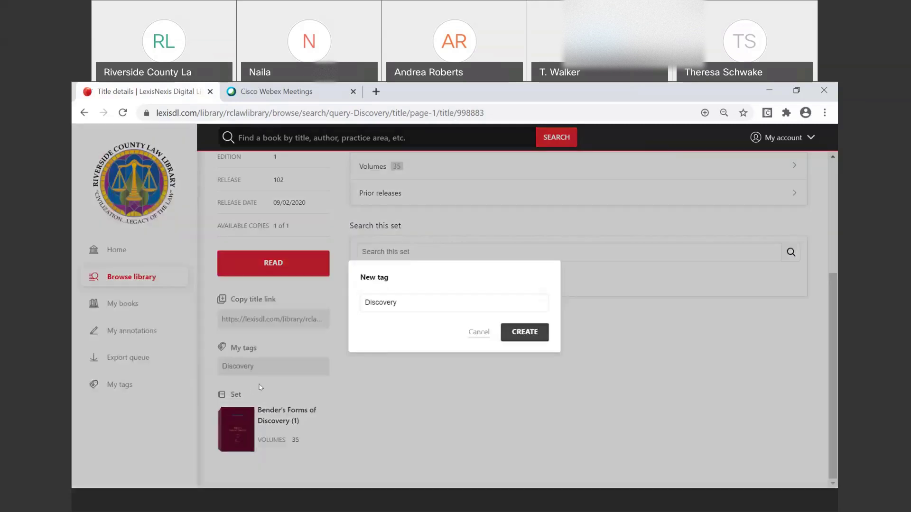
click(533, 329)
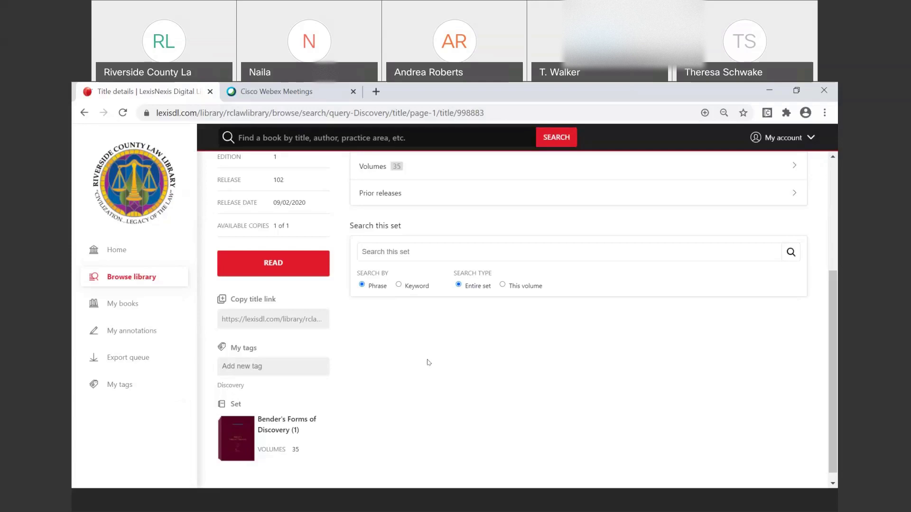
Search the entire Bender's Forms of Discovery set for the phrase "asbestos"
drag(832, 314, 830, 331)
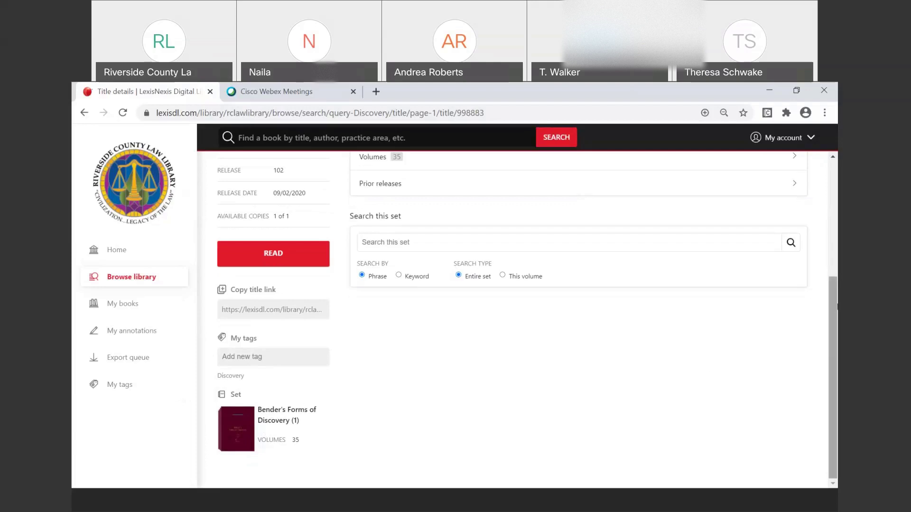
drag(834, 309, 833, 274)
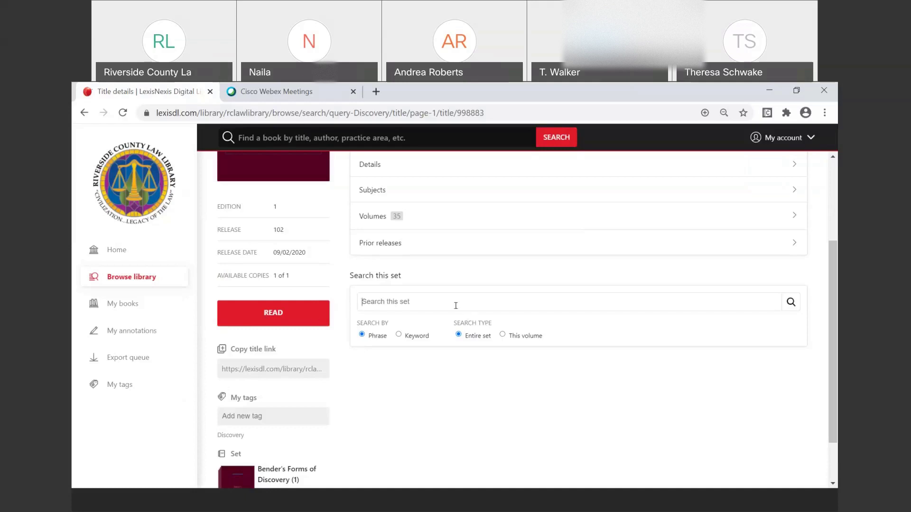
text(asbestos)
key(Return)
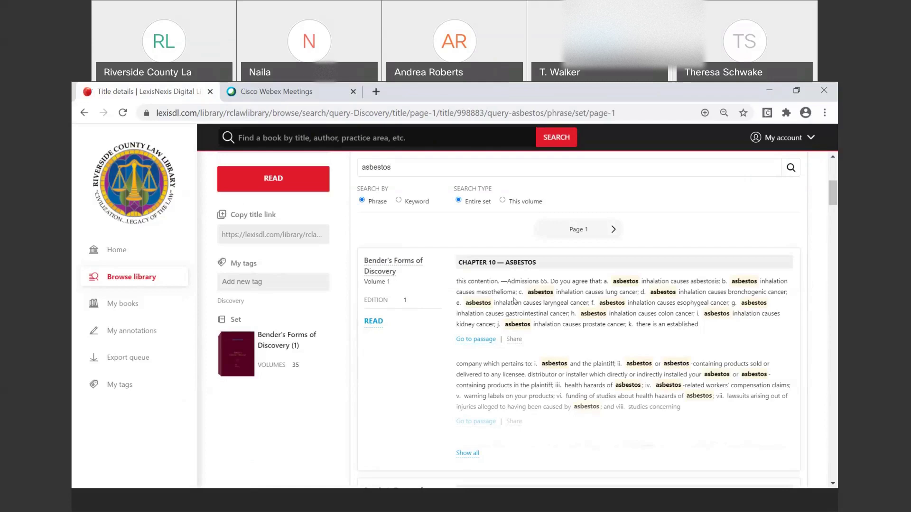
Go to the first asbestos passage in Chapter 10 and borrow Volume 1 for 7 days to read it
click(471, 341)
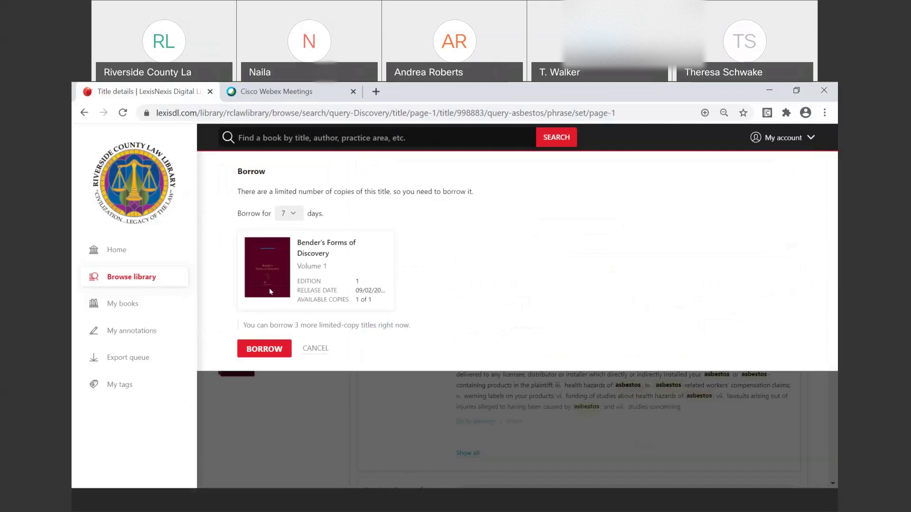
click(258, 351)
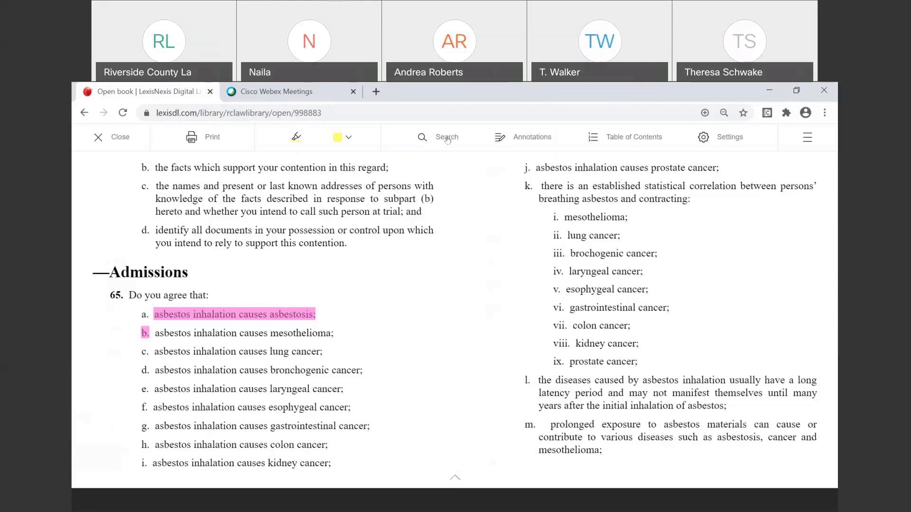
Search within the open book for "accountant" and go to the Form No. 1:5 result in the Volume 1 table of contents
click(430, 143)
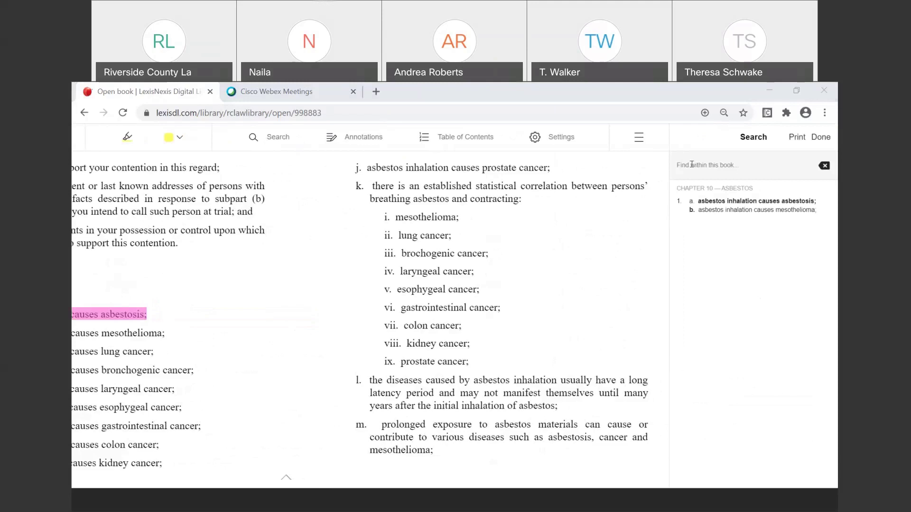
click(692, 164)
text(accountan)
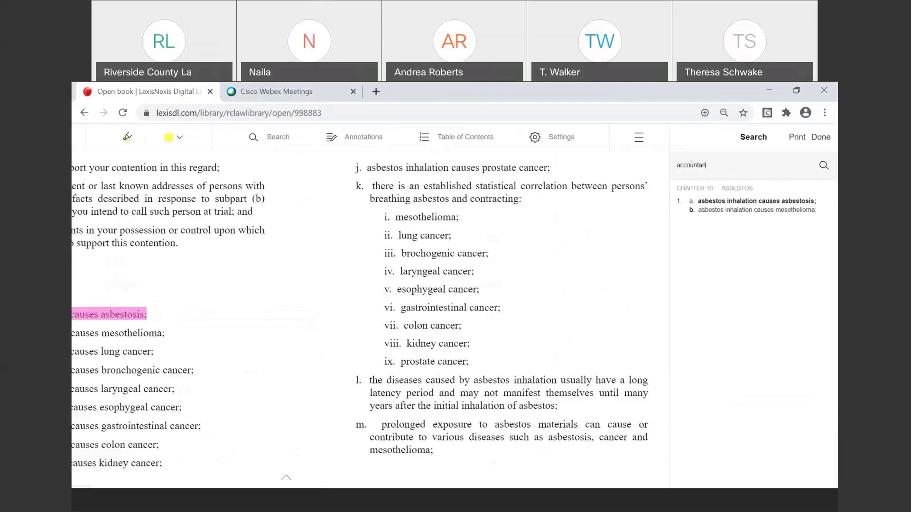
text(t)
key(Return)
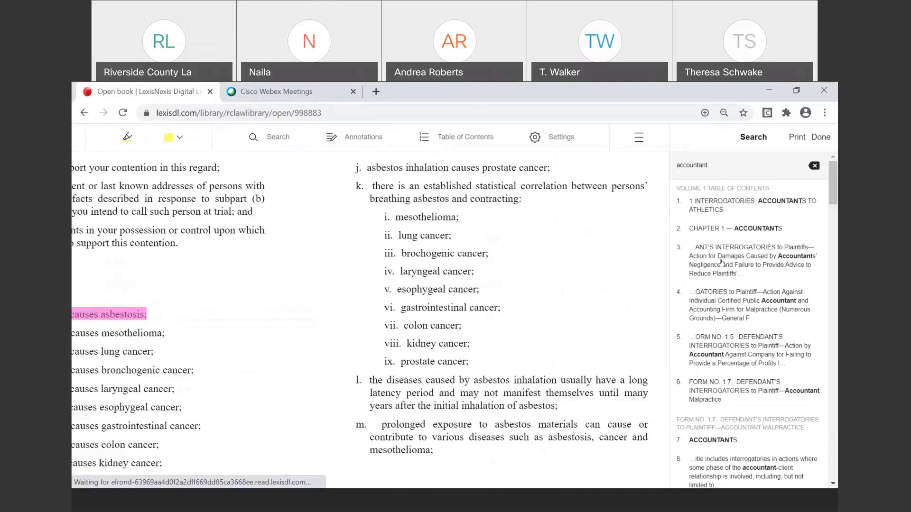
click(716, 353)
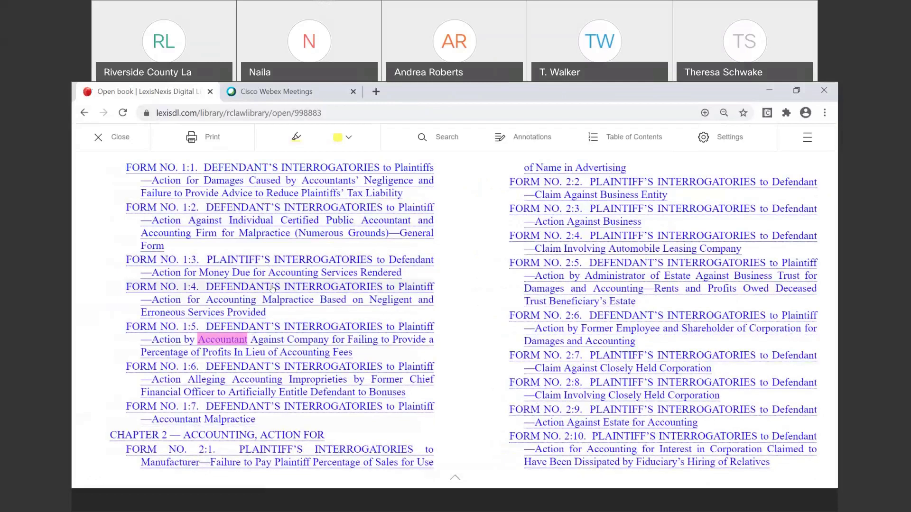
Open Form No. 1:5 from its contents link and page through the surrounding interrogatories
click(231, 341)
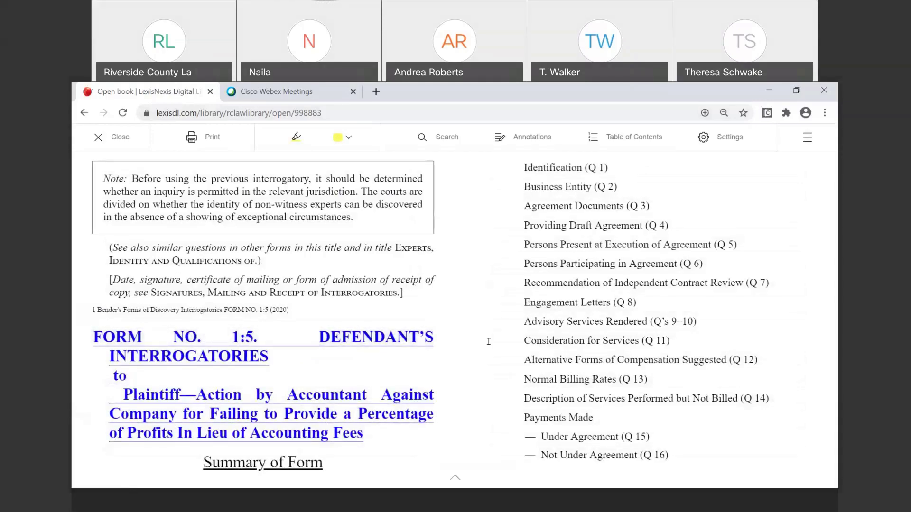
scroll(489, 342, up, 1)
scroll(489, 341, up, 1)
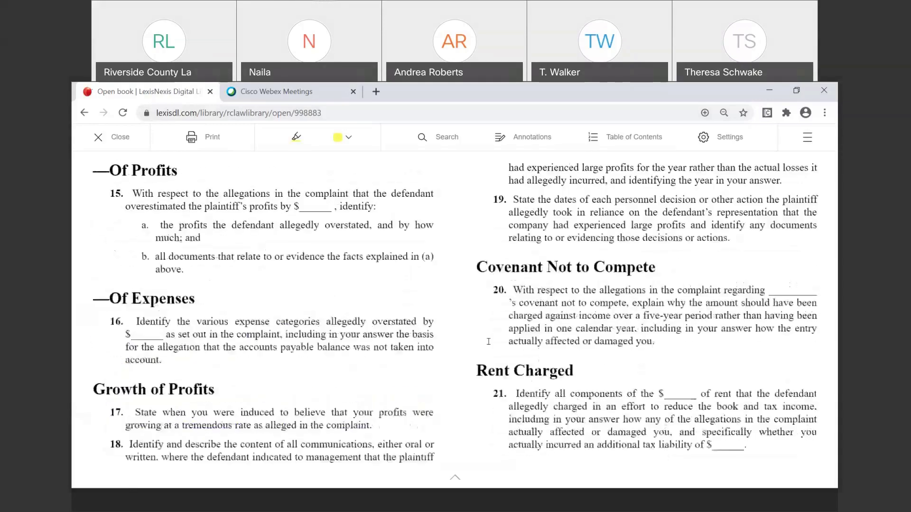
scroll(489, 341, up, 3)
scroll(489, 341, down, 3)
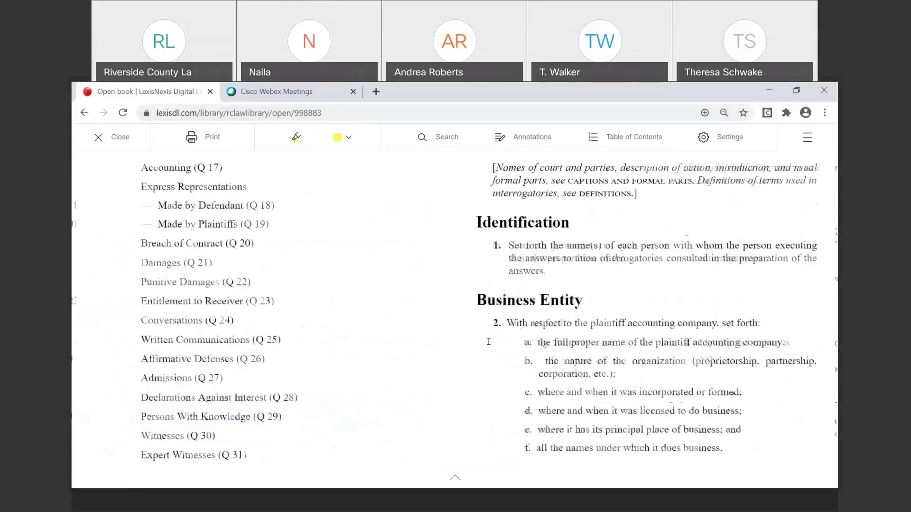
scroll(489, 342, down, 2)
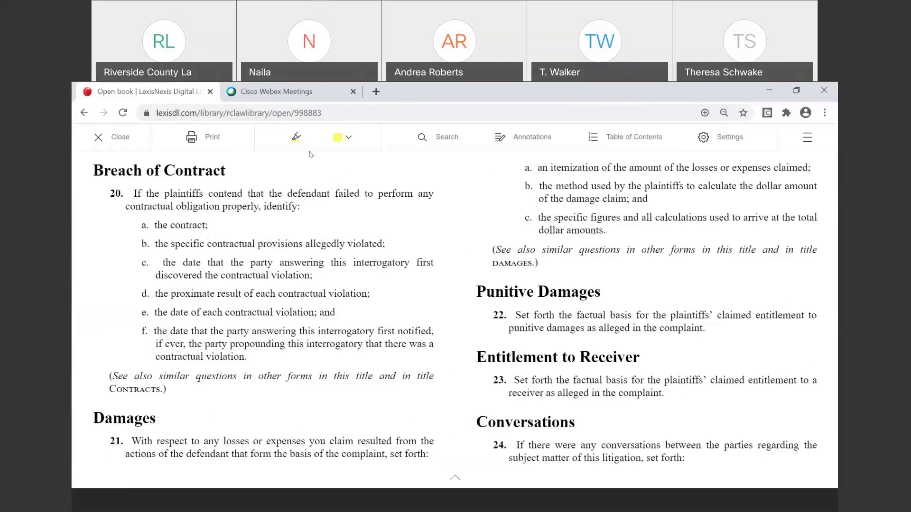
Highlight interrogatory 5 under Notice of Defendant's Wrongs in Form No. 1:6 in bright turquoise and attach the note "add to brief"
click(398, 260)
click(353, 263)
scroll(748, 326, down, 20)
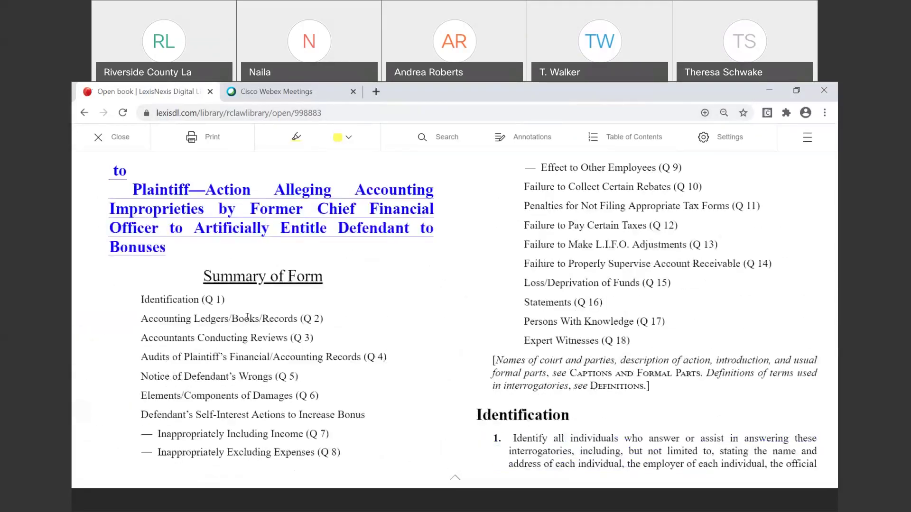
scroll(705, 318, down, 5)
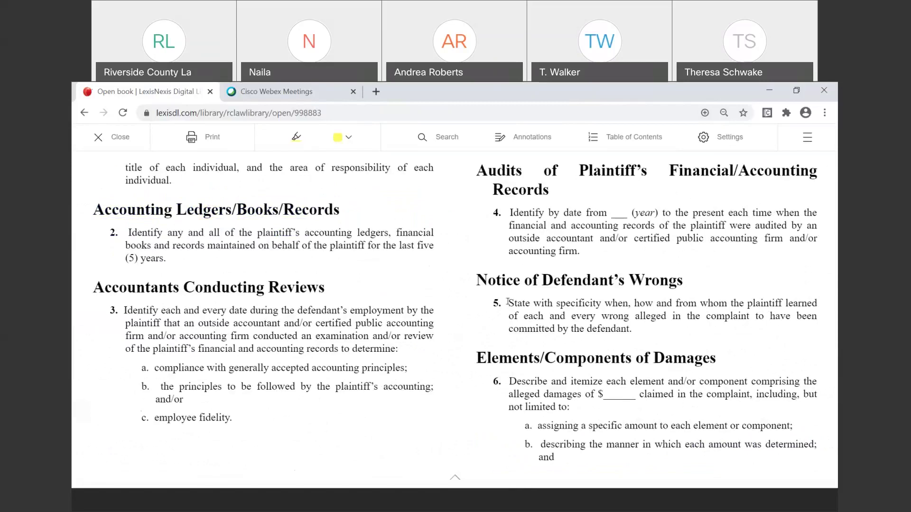
drag(507, 302, 638, 327)
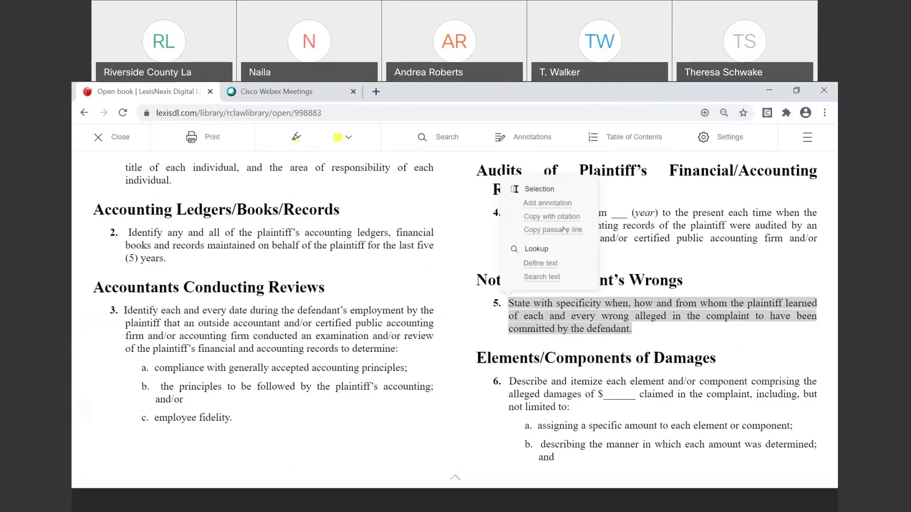
click(549, 204)
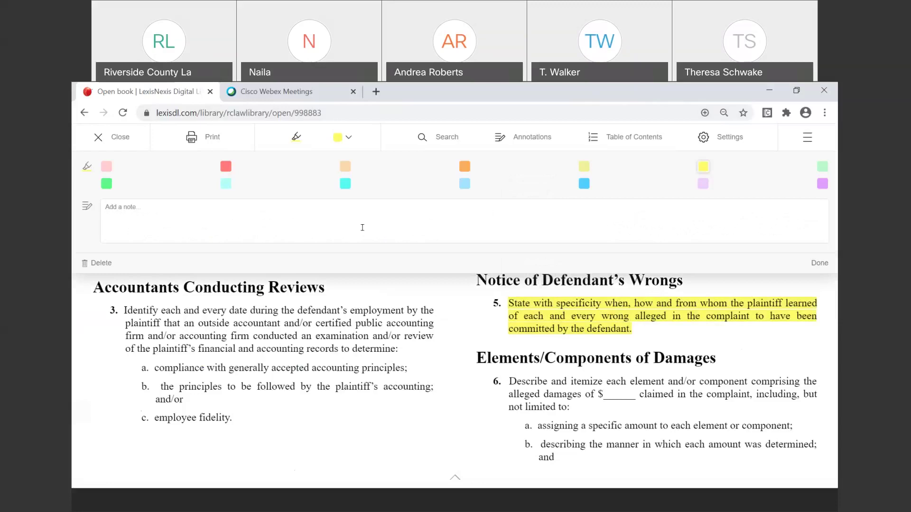
text(add to brief)
click(343, 187)
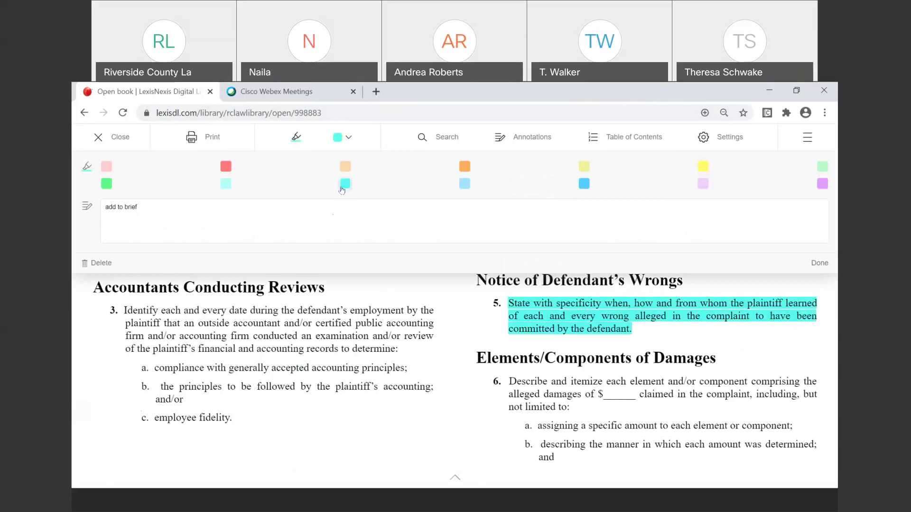
click(814, 264)
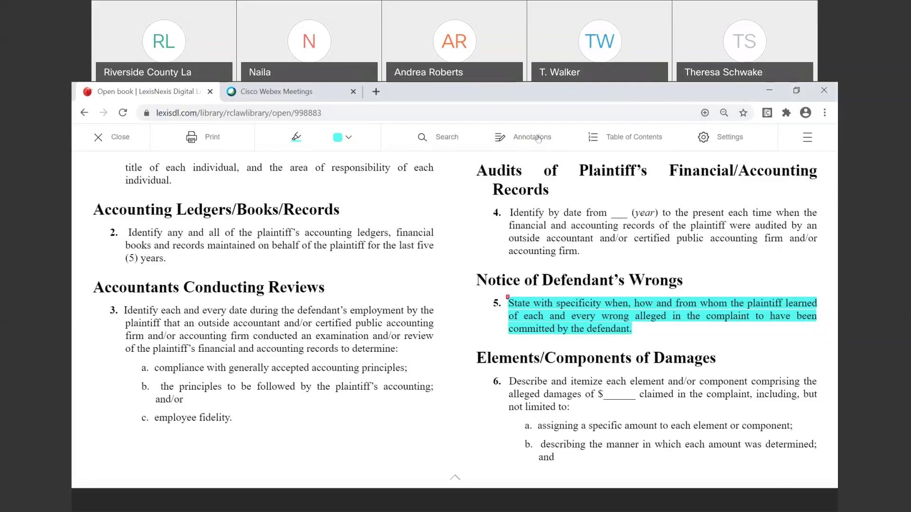
Review the book's list of annotations and look through its table of contents around Form No. 1:6
click(538, 139)
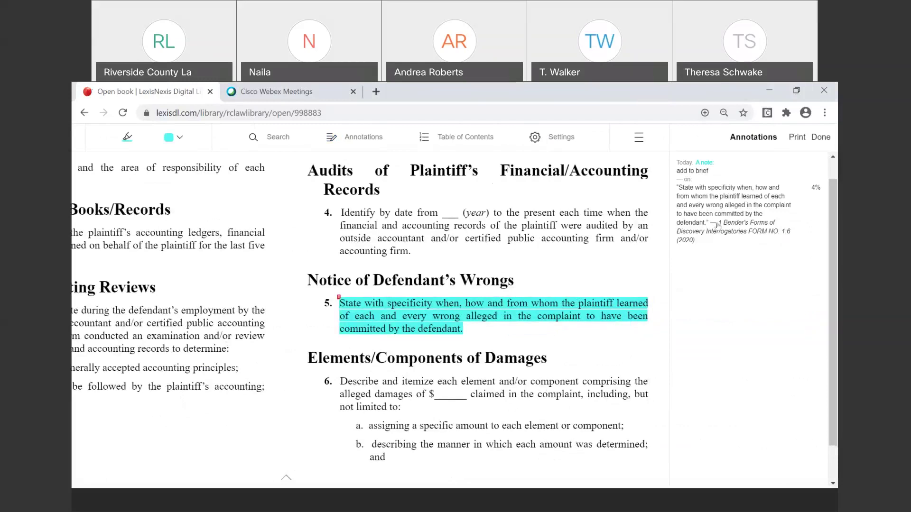
click(566, 243)
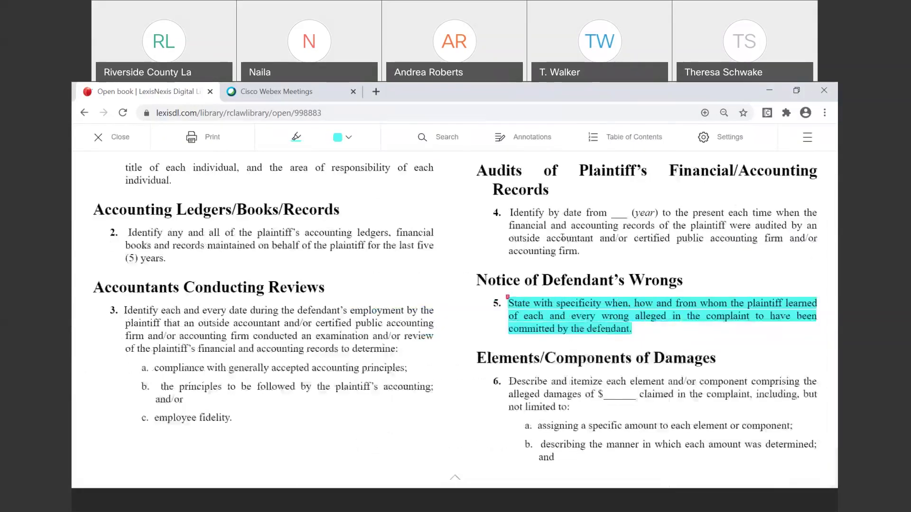
click(614, 137)
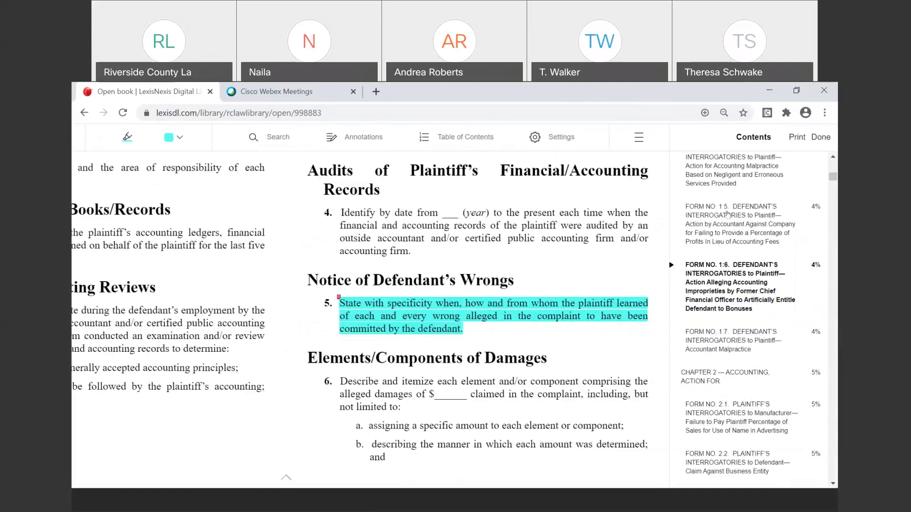
drag(832, 176, 834, 164)
scroll(754, 199, down, 7)
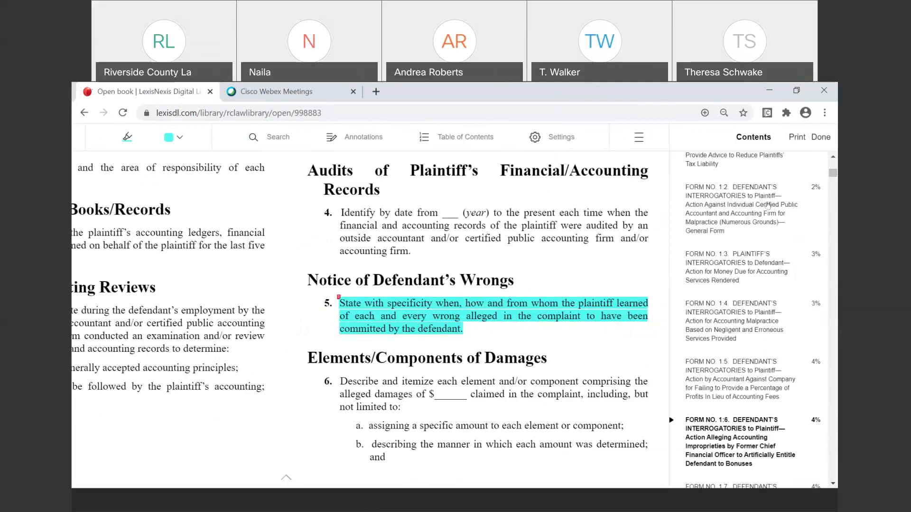
click(496, 244)
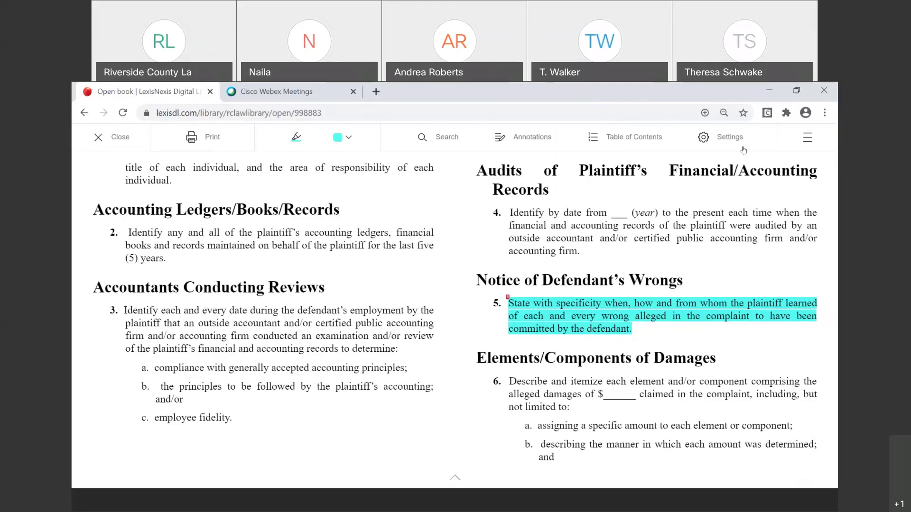
Look through the reading settings for text scale, lighting, book design, font, justification, line spacing and weight
click(717, 138)
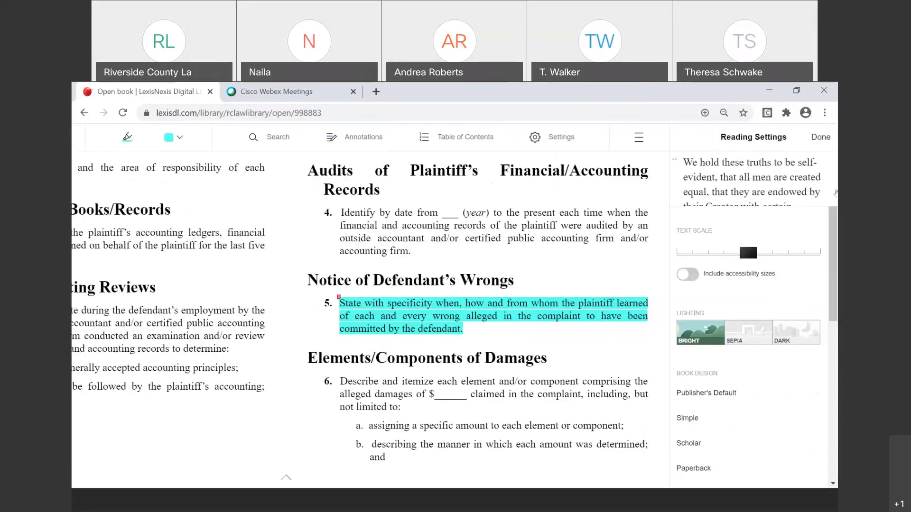
scroll(832, 236, down, 2)
scroll(831, 258, down, 5)
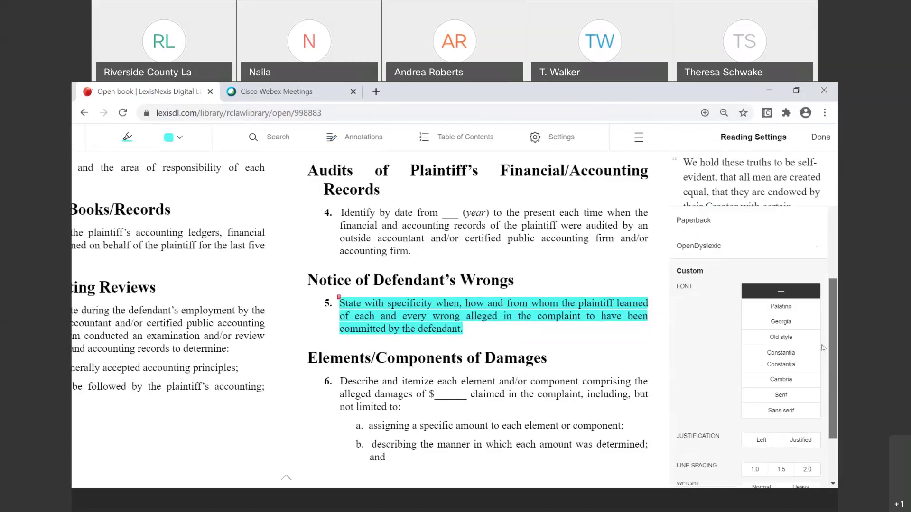
scroll(823, 348, down, 2)
scroll(832, 334, up, 6)
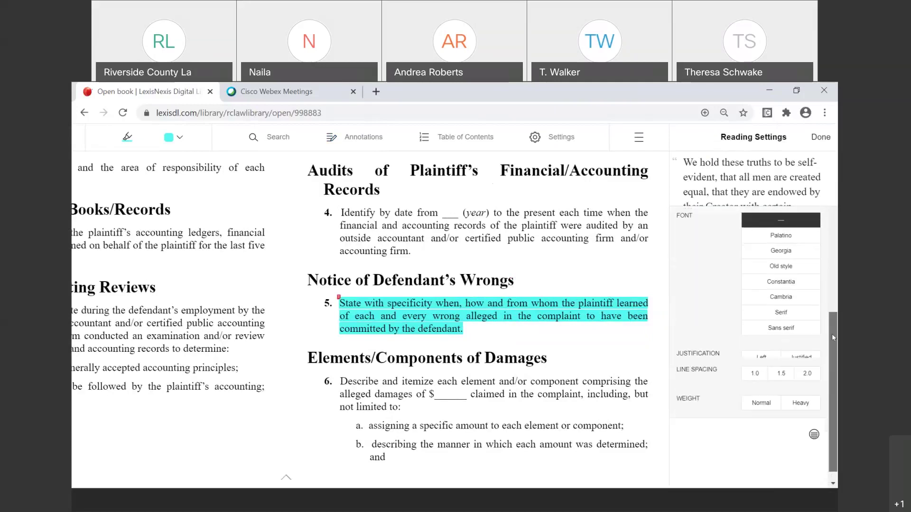
scroll(835, 275, up, 1)
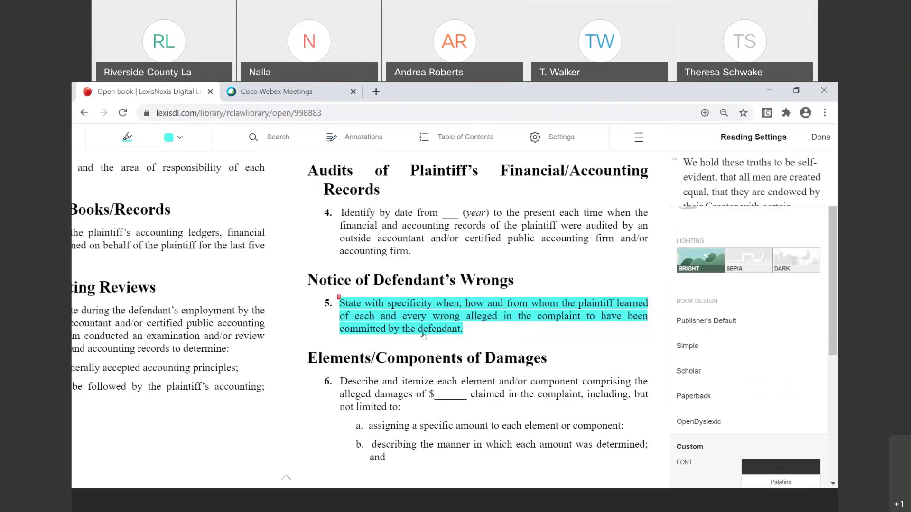
Try the Sepia and Dark lighting modes, restore Bright, and close the reading settings
click(741, 268)
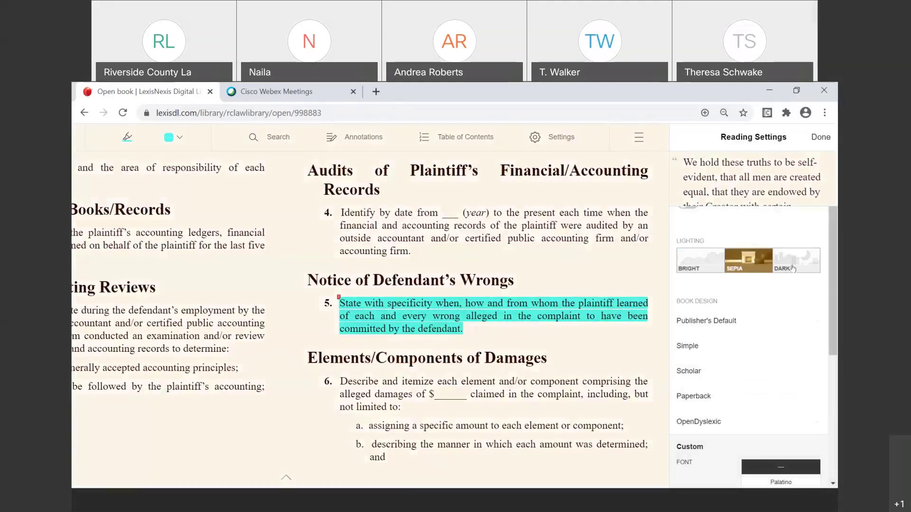
click(792, 269)
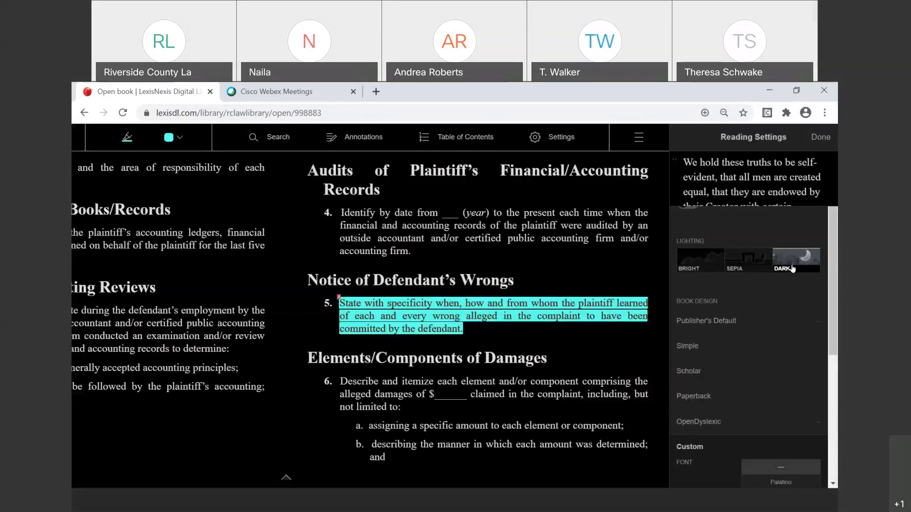
click(689, 267)
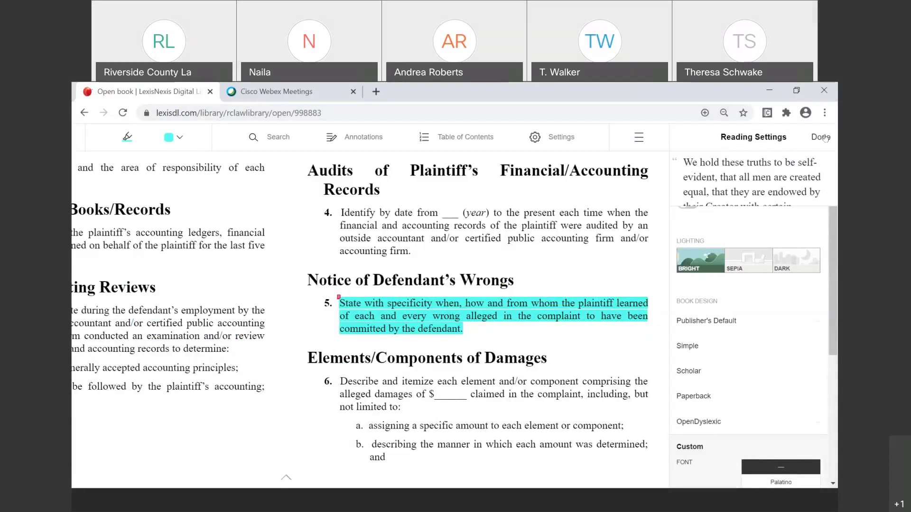
click(292, 297)
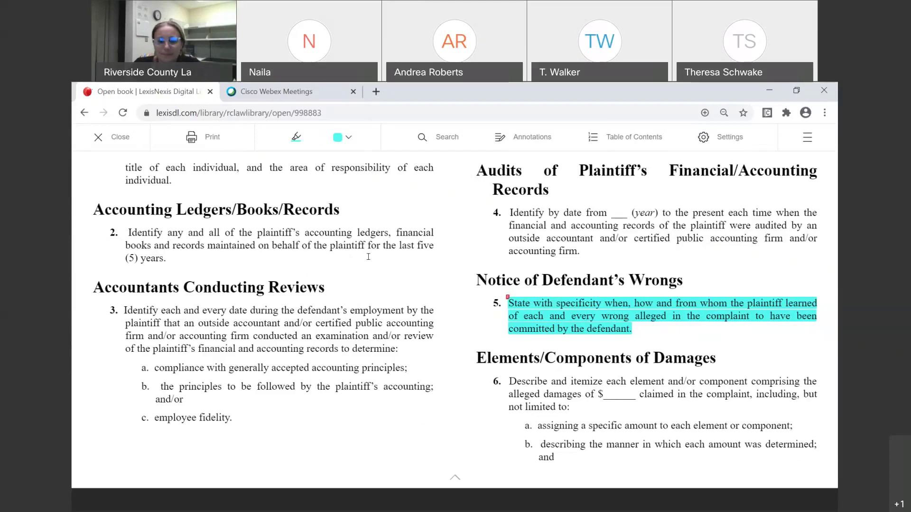
Close the open book and return Bender's Forms of Discovery Volume 1 early from the reading history of borrowed titles
double_click(128, 202)
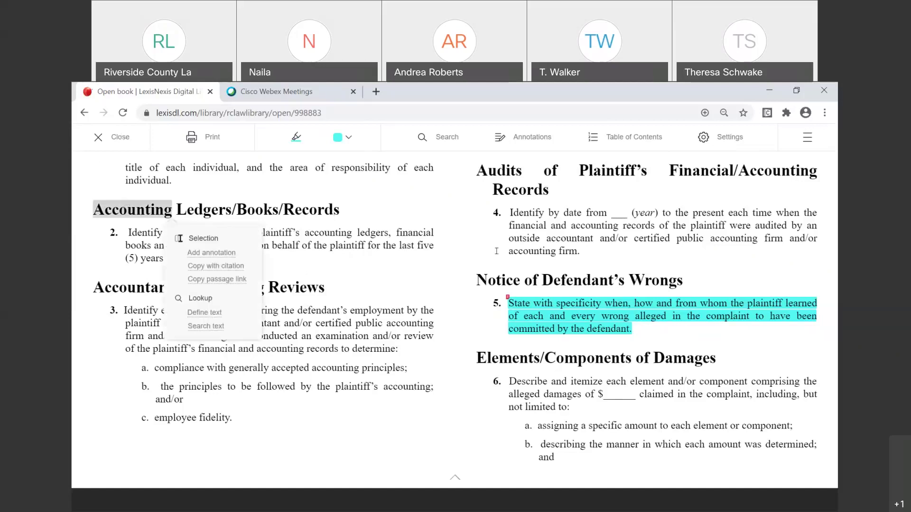
click(123, 140)
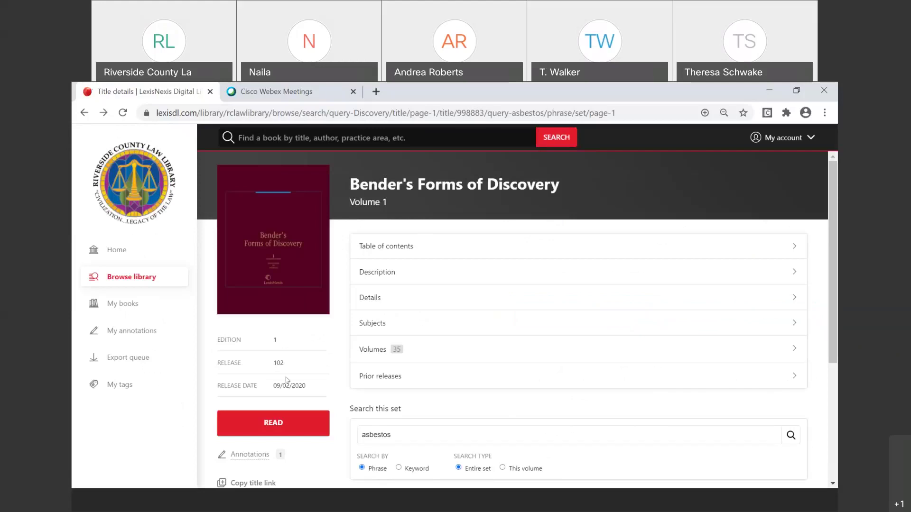
scroll(286, 379, down, 5)
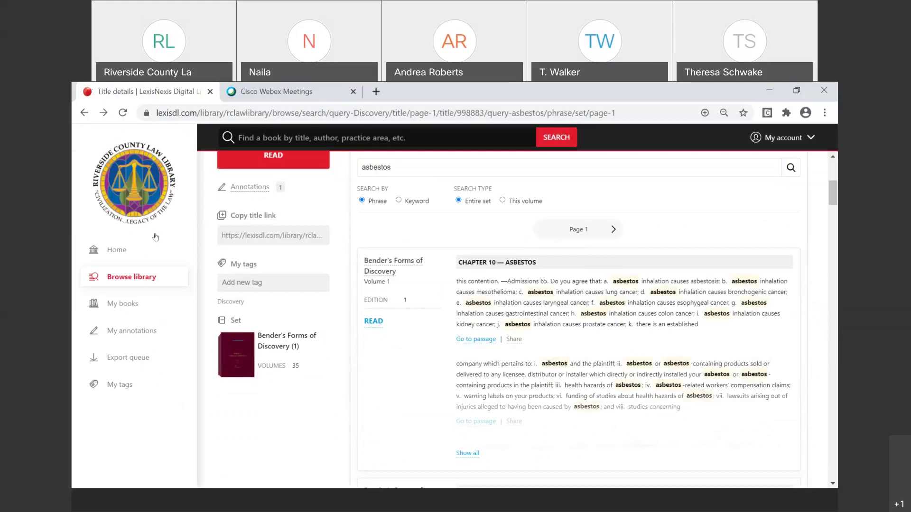
click(127, 305)
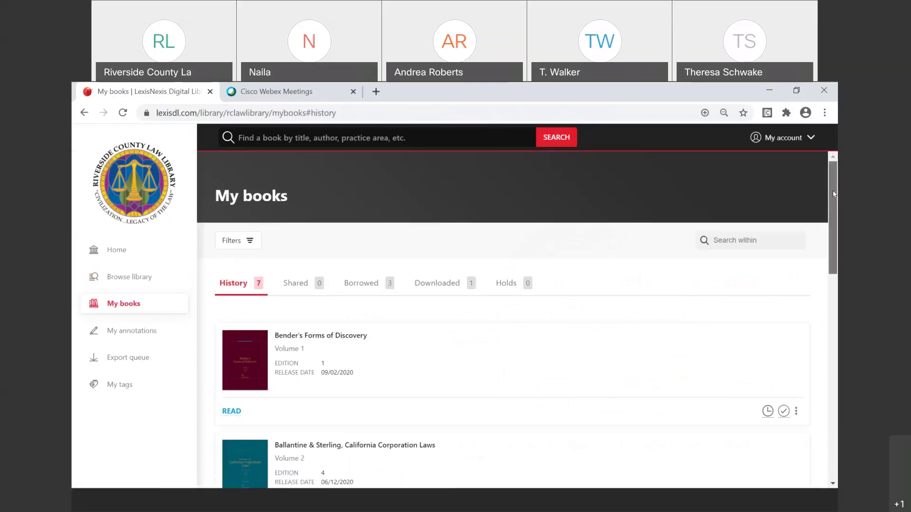
drag(833, 193, 833, 251)
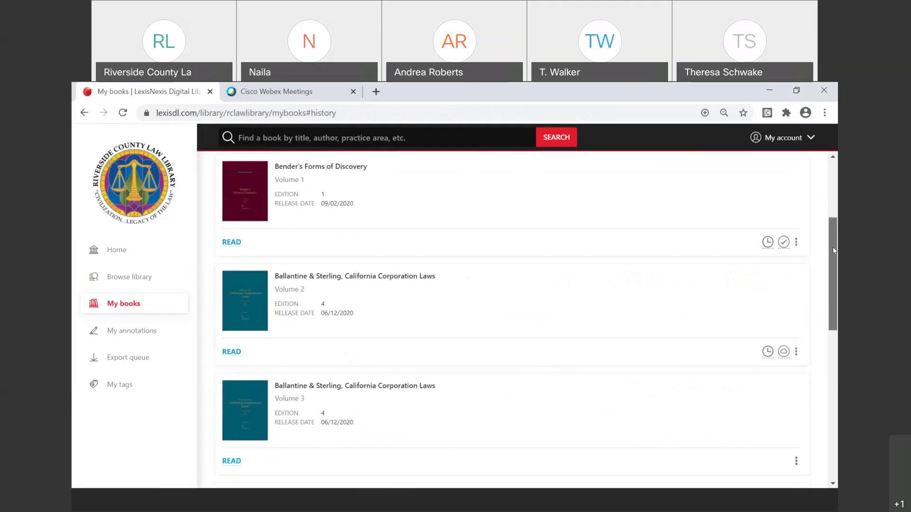
click(766, 243)
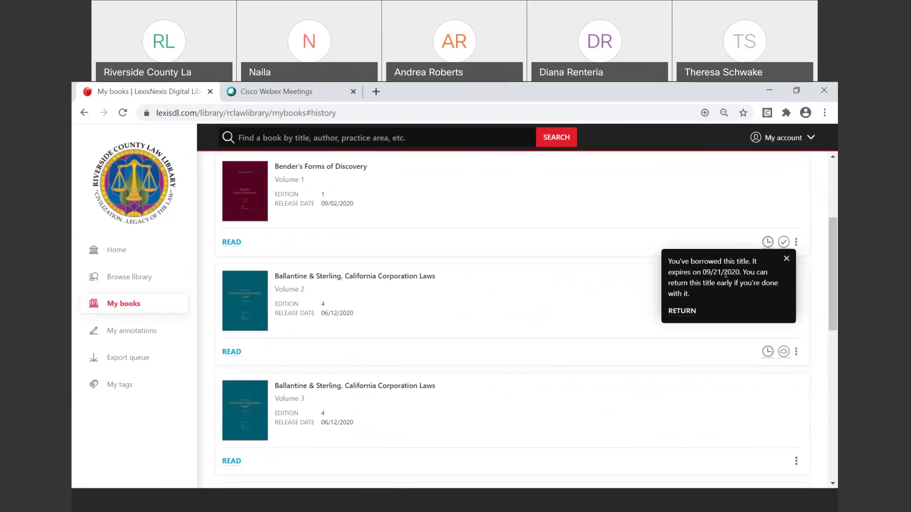
click(683, 311)
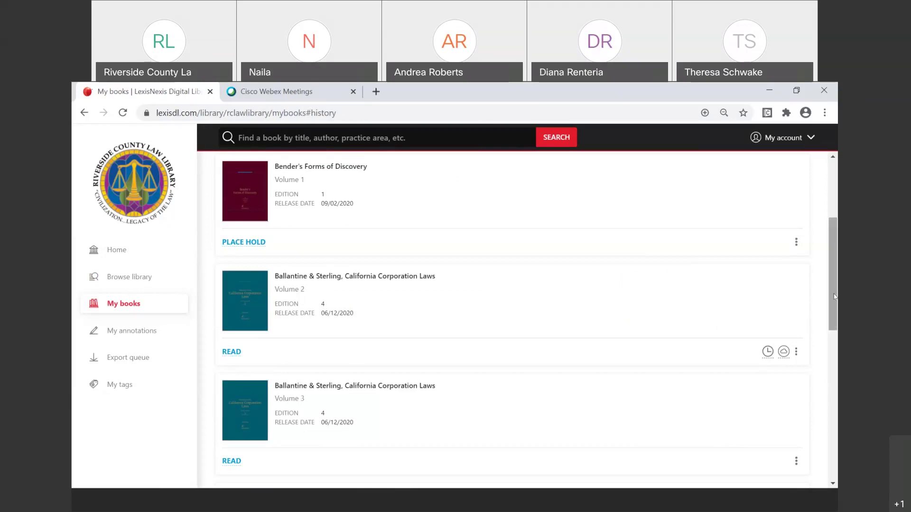
Return the borrowed Volume 2 of Ballantine & Sterling, California Corporation Laws before its loan expires
drag(835, 297, 836, 311)
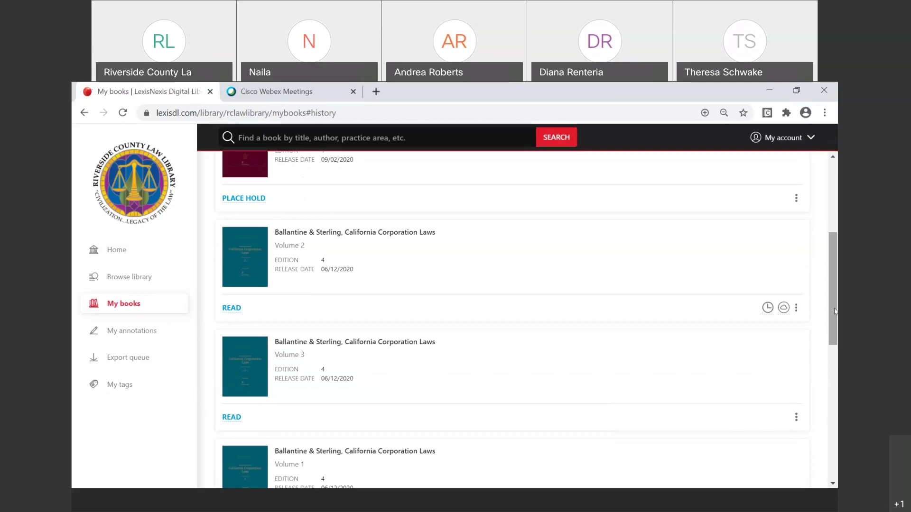
click(766, 309)
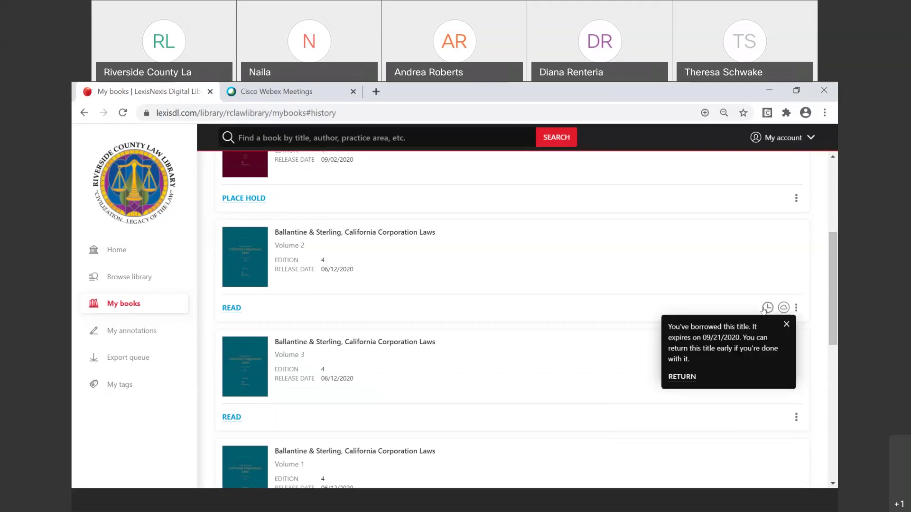
click(836, 320)
drag(836, 319, 836, 358)
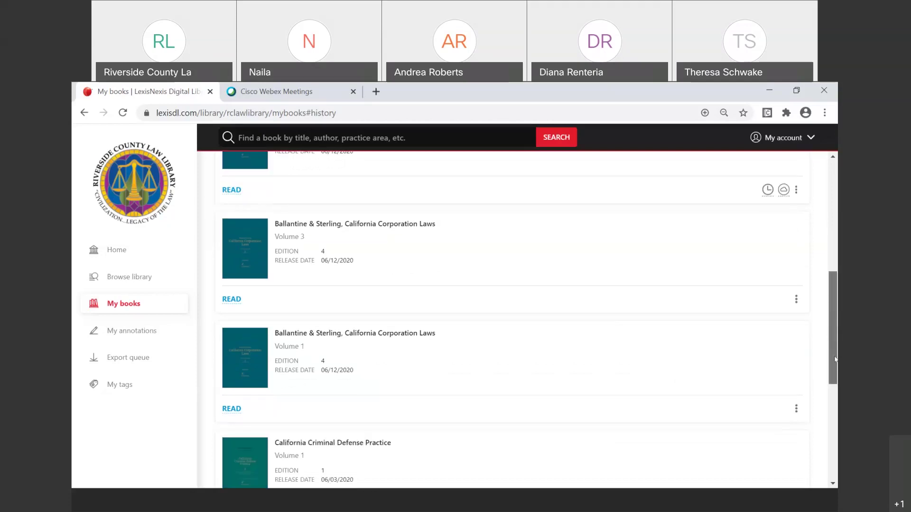
click(767, 189)
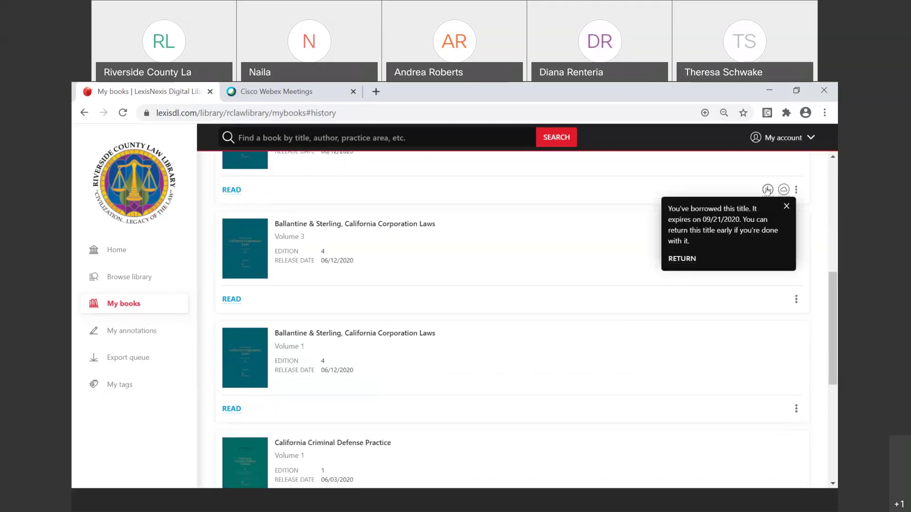
click(682, 259)
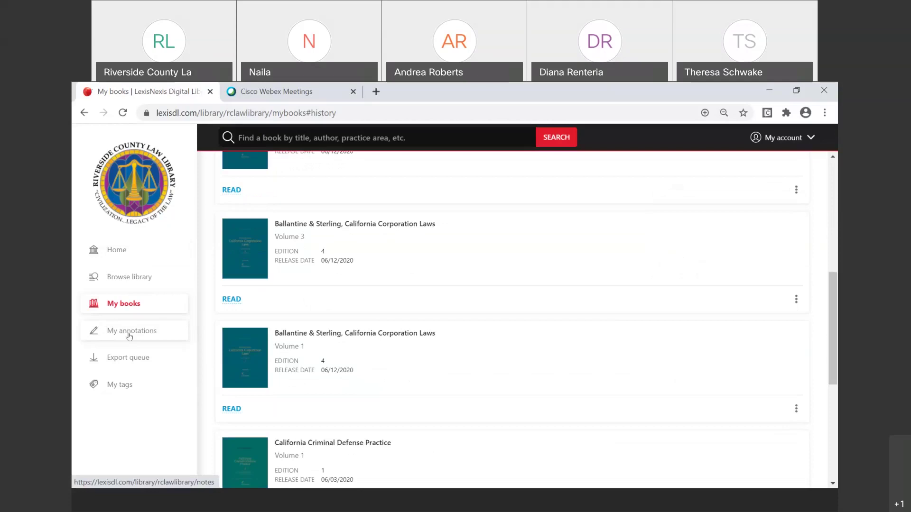
Open the saved annotations for Bender's Forms of Discovery Volume 1 and show the export options for the "add to brief" entry
click(119, 253)
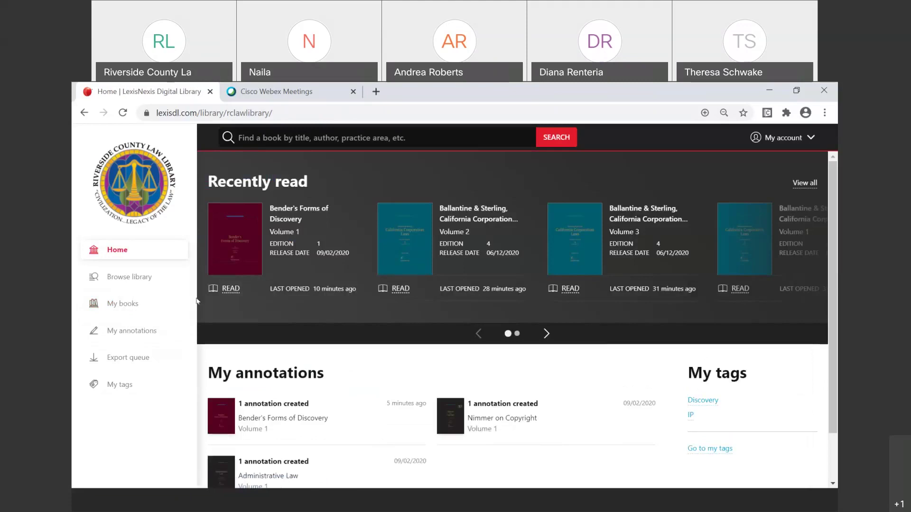
click(125, 335)
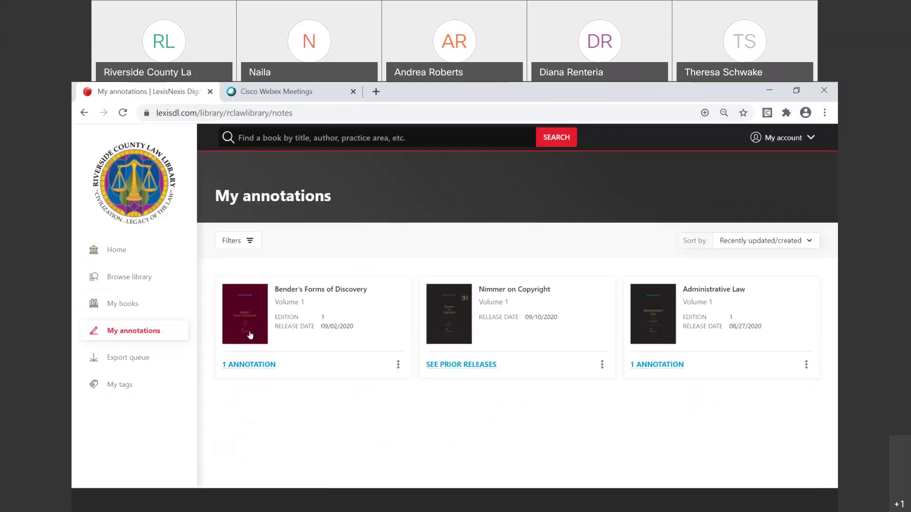
click(258, 365)
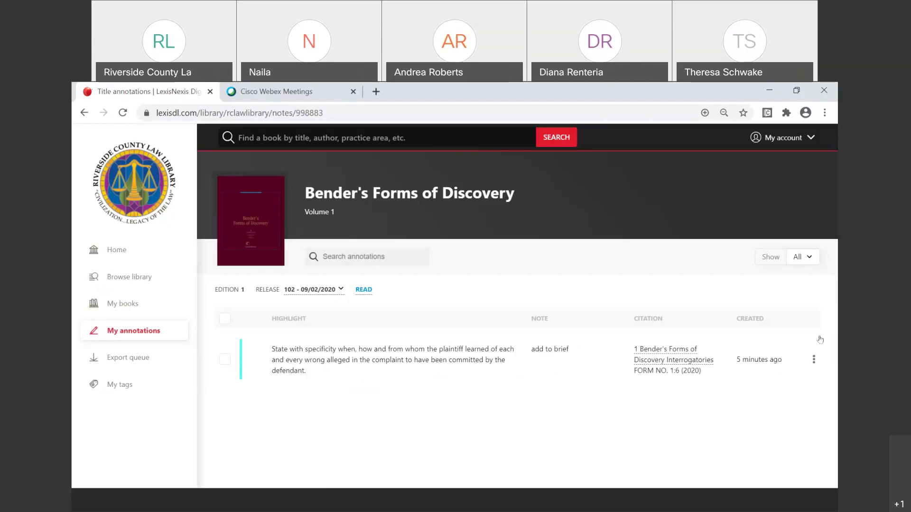
click(814, 359)
click(813, 359)
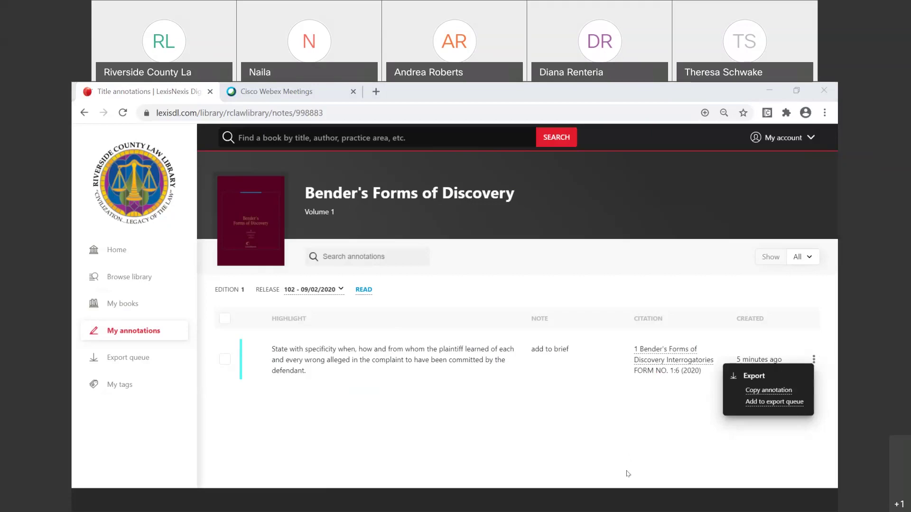
Add the "add to brief" annotation from Bender's Forms of Discovery Volume 1 to the export queue
click(553, 466)
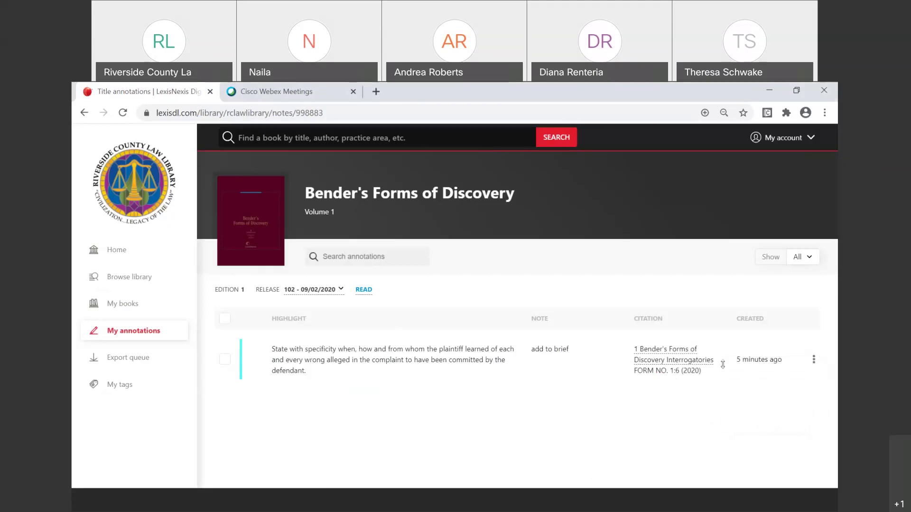
click(814, 361)
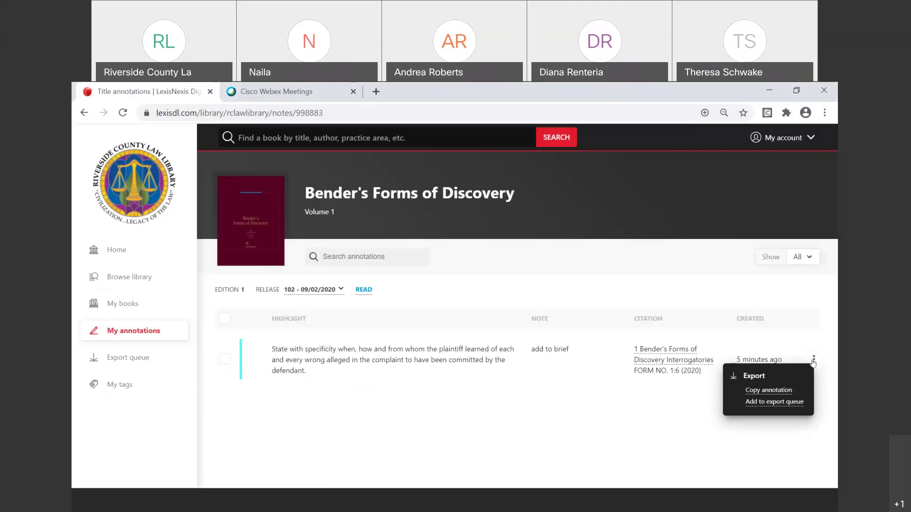
click(783, 402)
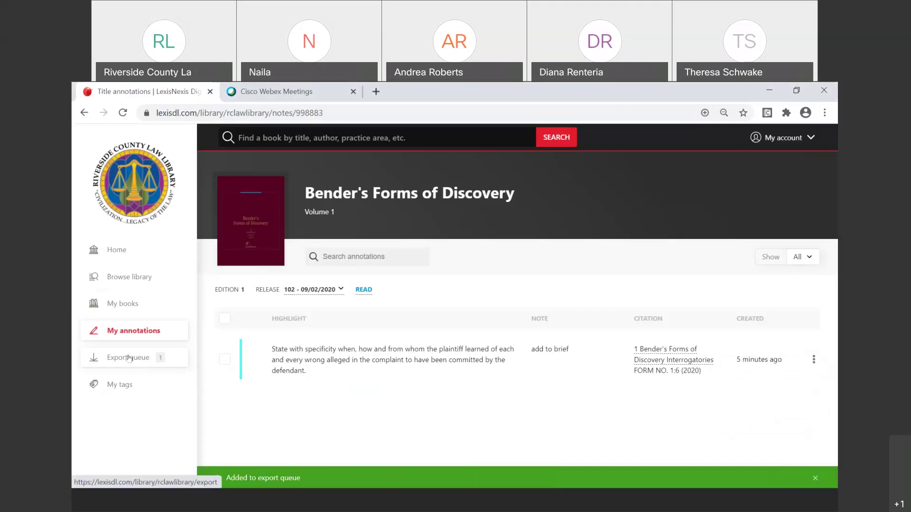
Open the saved annotations for Administrative Law Volume 1 and add its "add to brief" entry to the export queue
click(138, 332)
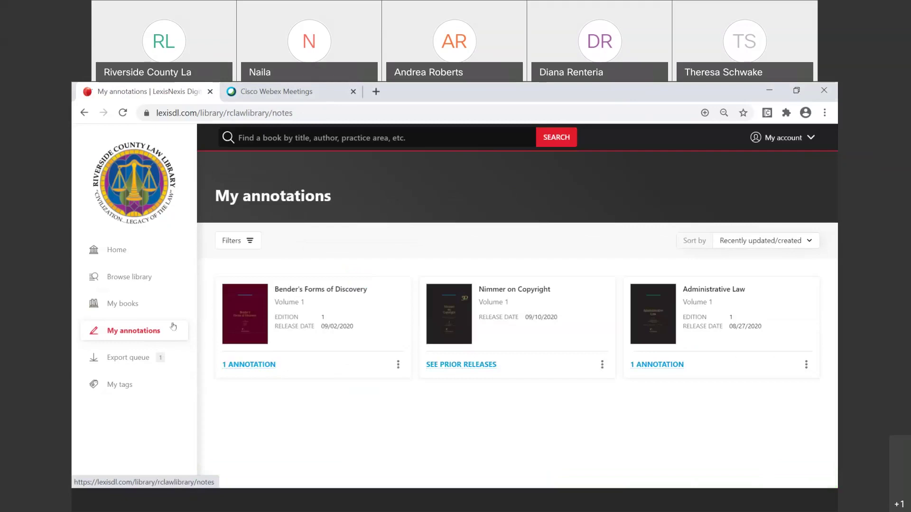
click(657, 365)
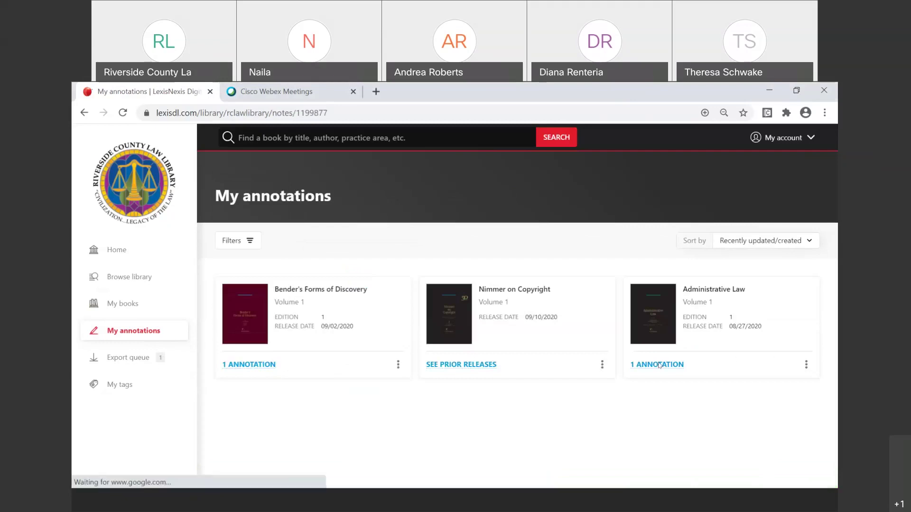
click(813, 360)
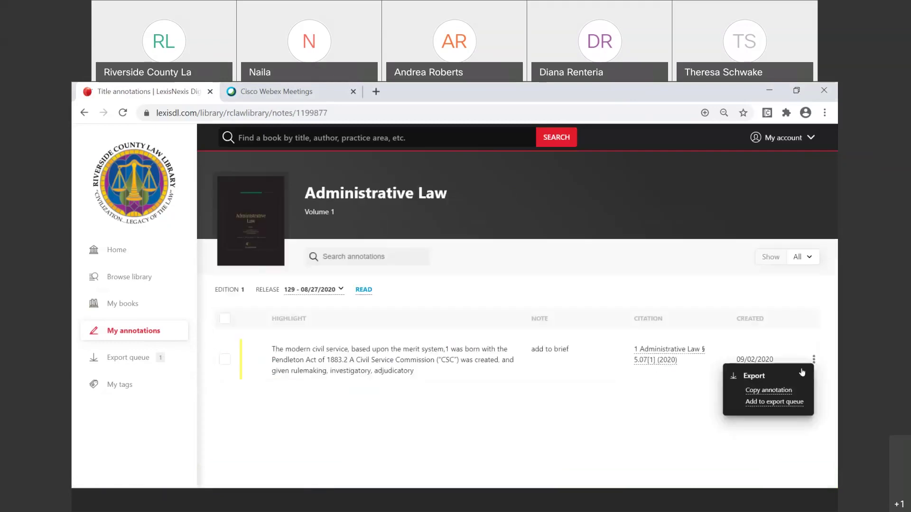
click(789, 402)
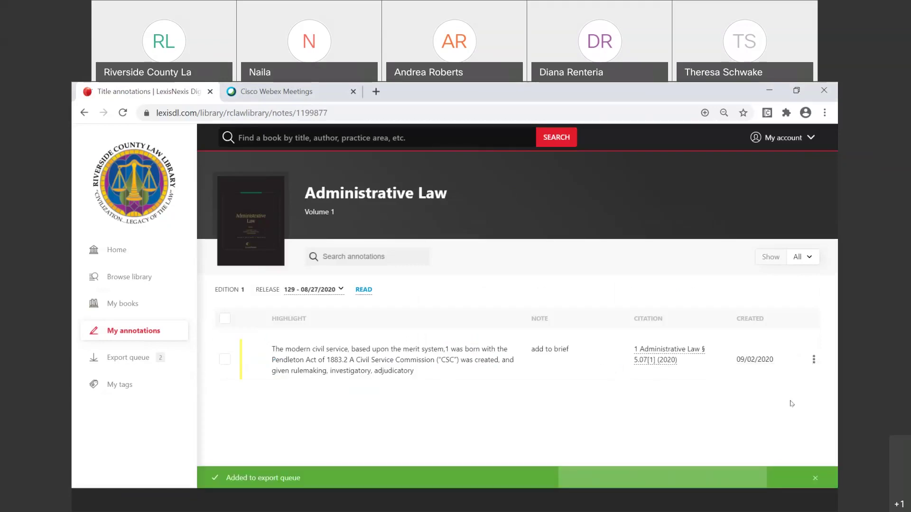
Select all annotations in the export queue and show the available export formats
click(121, 362)
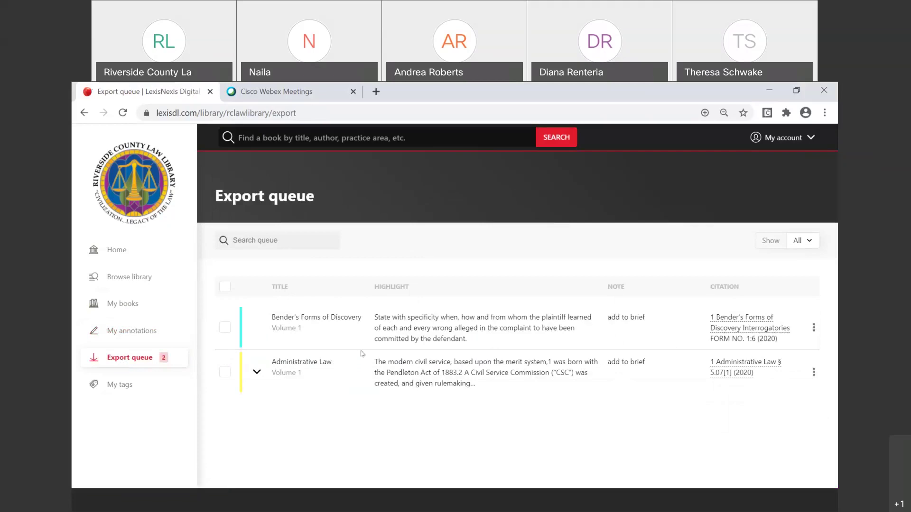
click(224, 287)
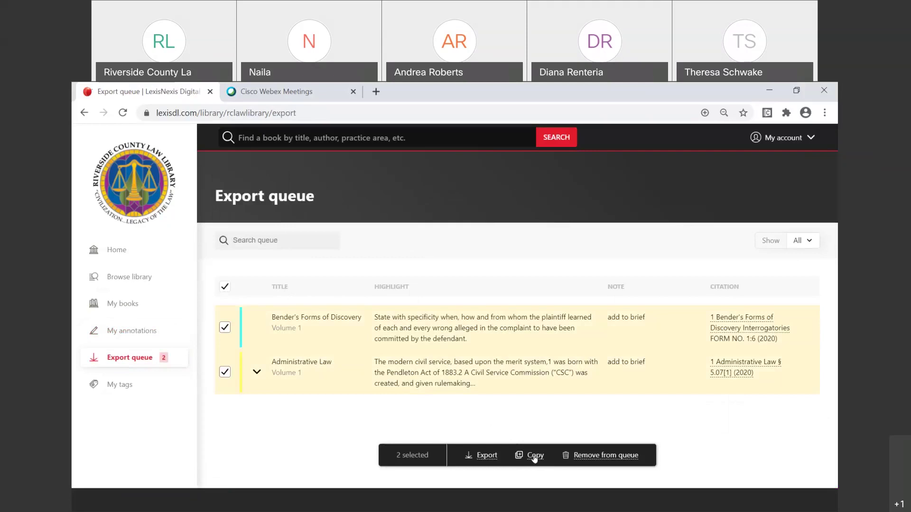
click(484, 457)
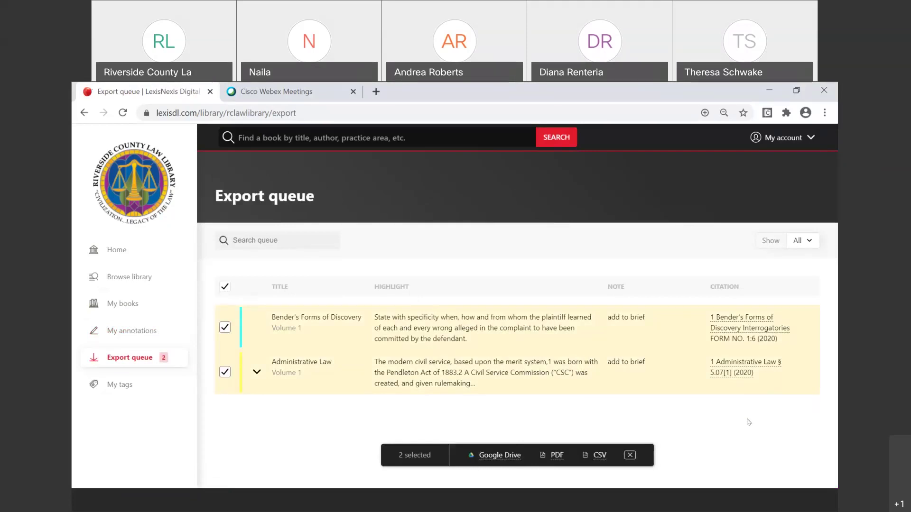
click(494, 455)
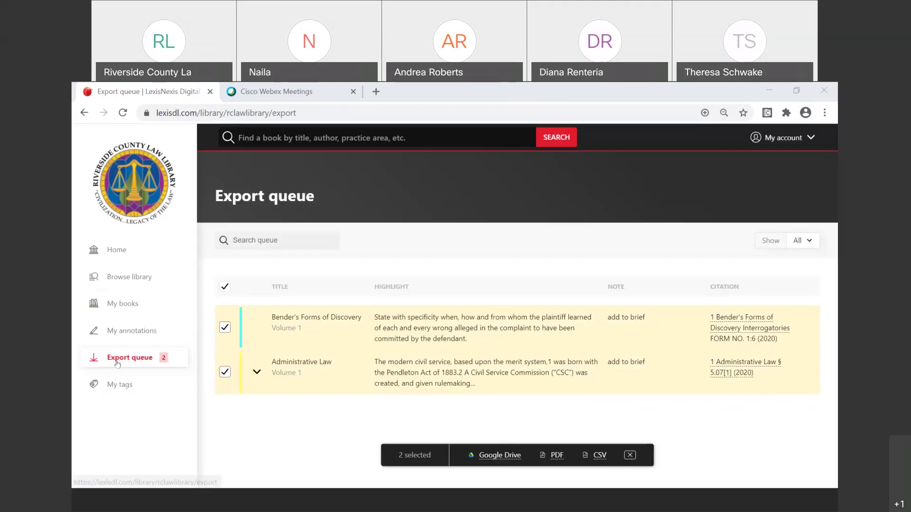
Dismiss the export formats and remove both selected annotations from the export queue
click(630, 455)
click(604, 457)
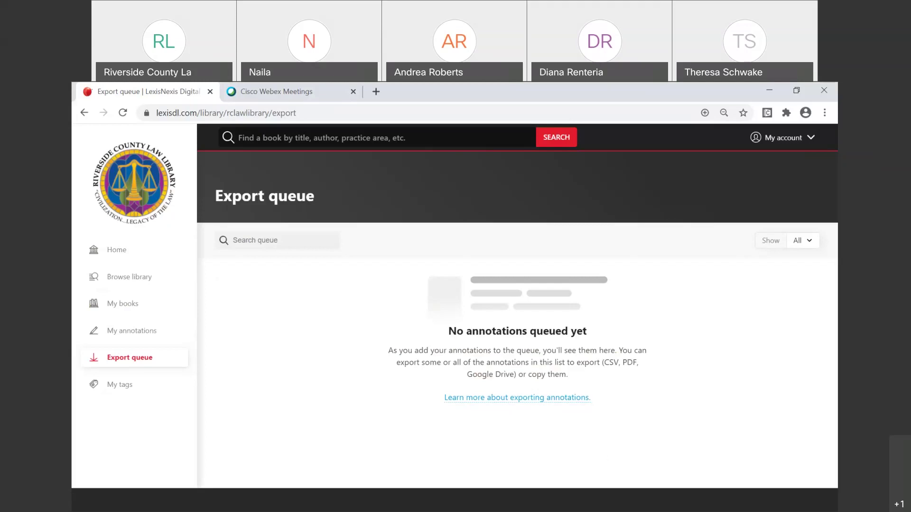
View the saved tags on the home page and in the tag list, and open the titles tagged Discovery
click(119, 251)
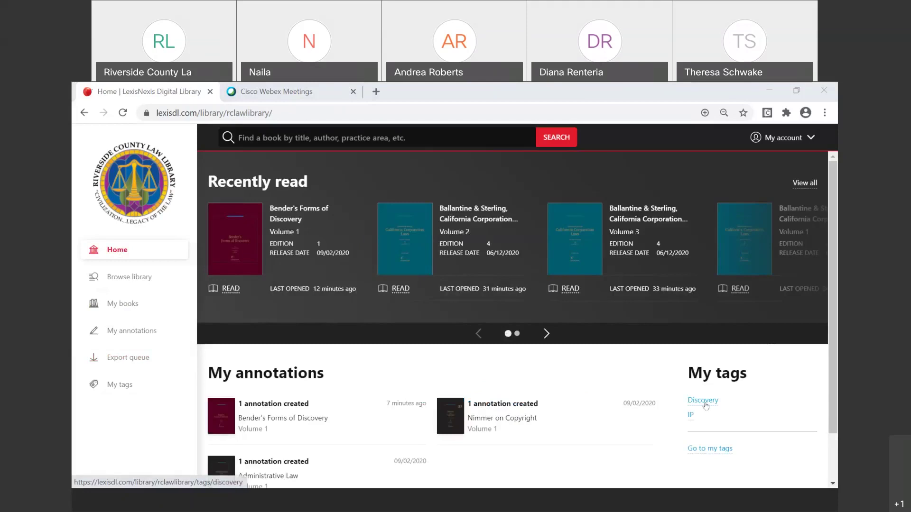
click(113, 390)
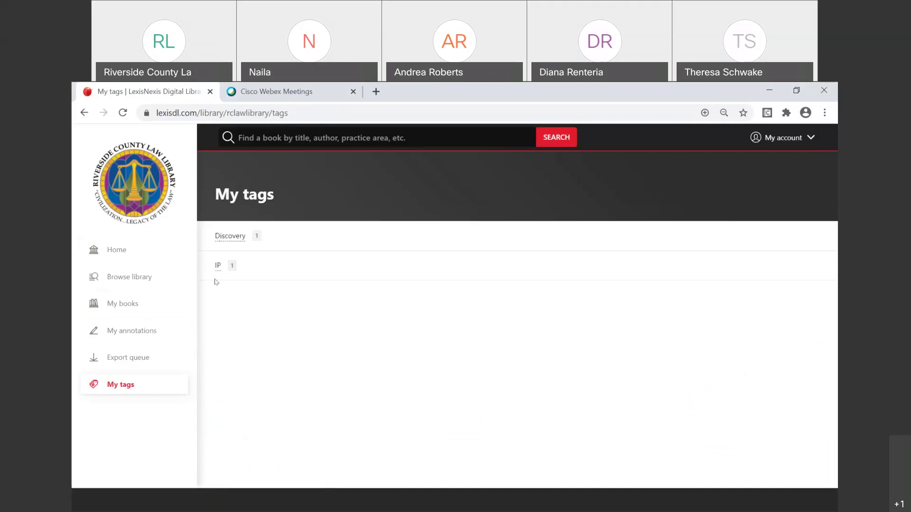
click(236, 240)
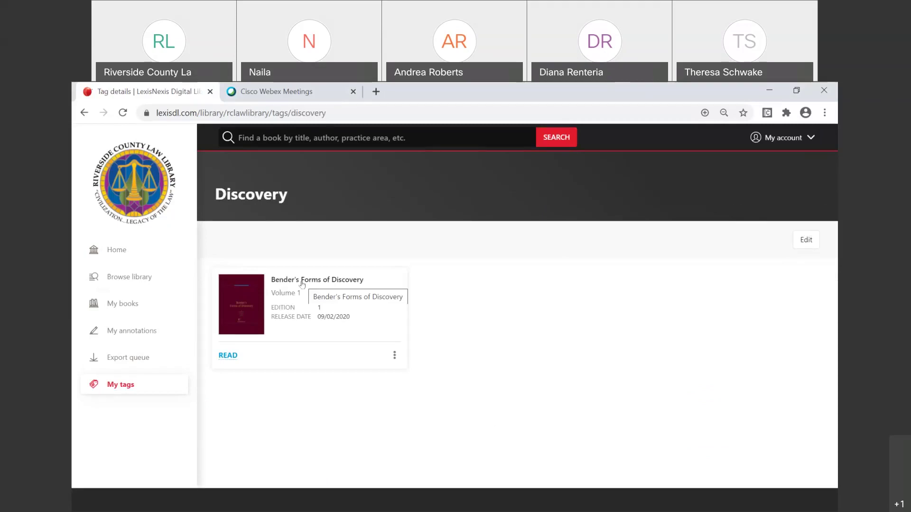
Browse the library's frequently used titles and start borrowing California Forms of Pleading and Practice Volume 1
click(124, 251)
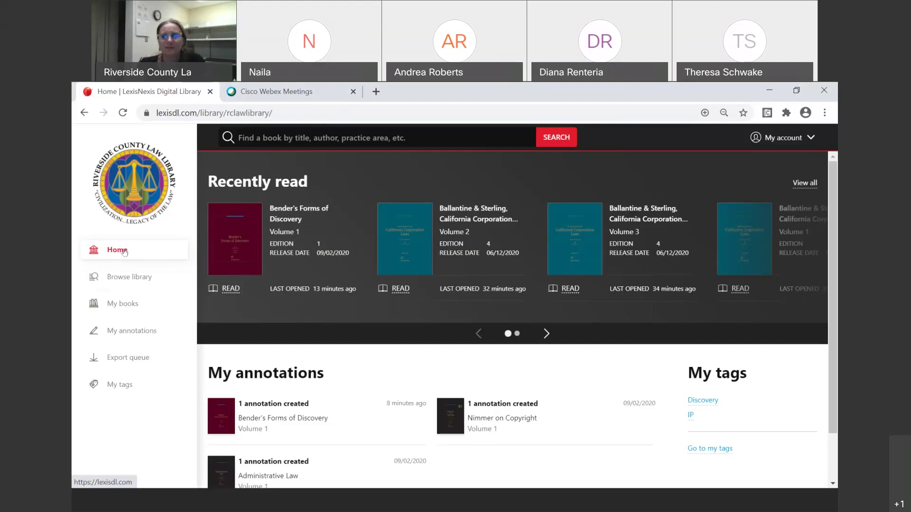
click(131, 278)
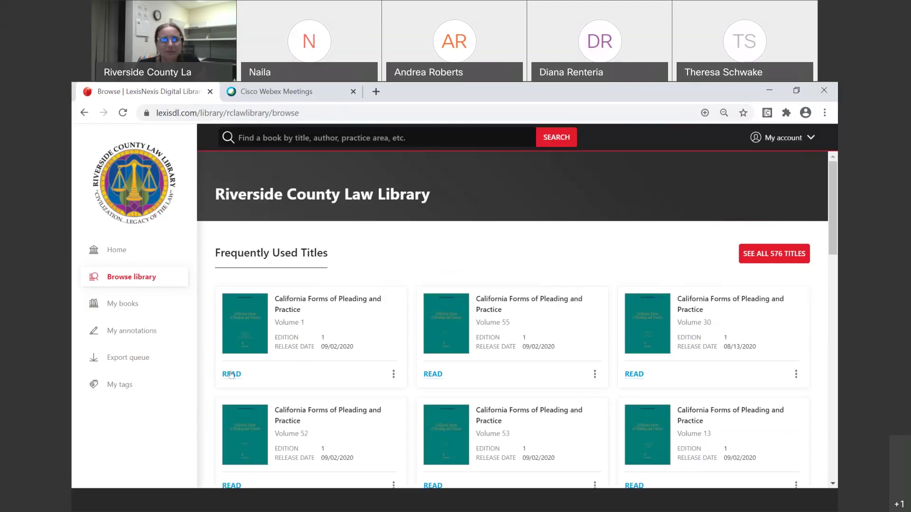
click(231, 374)
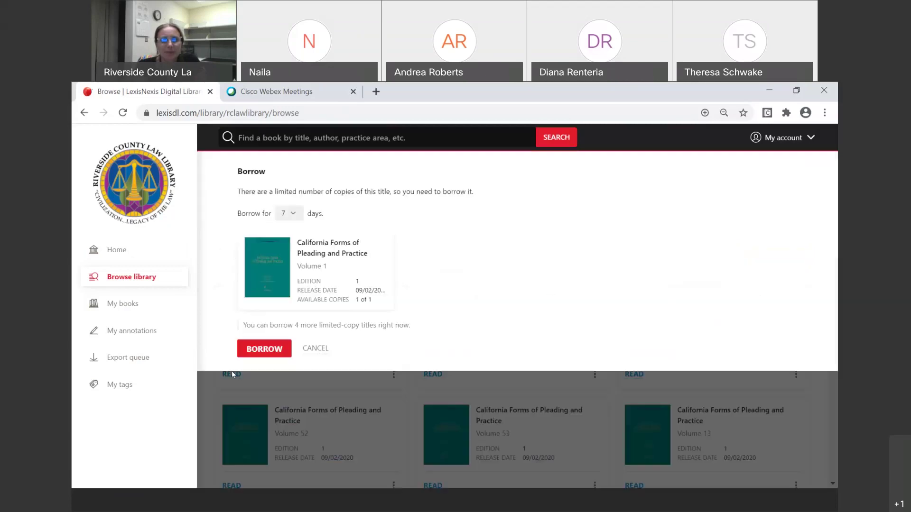